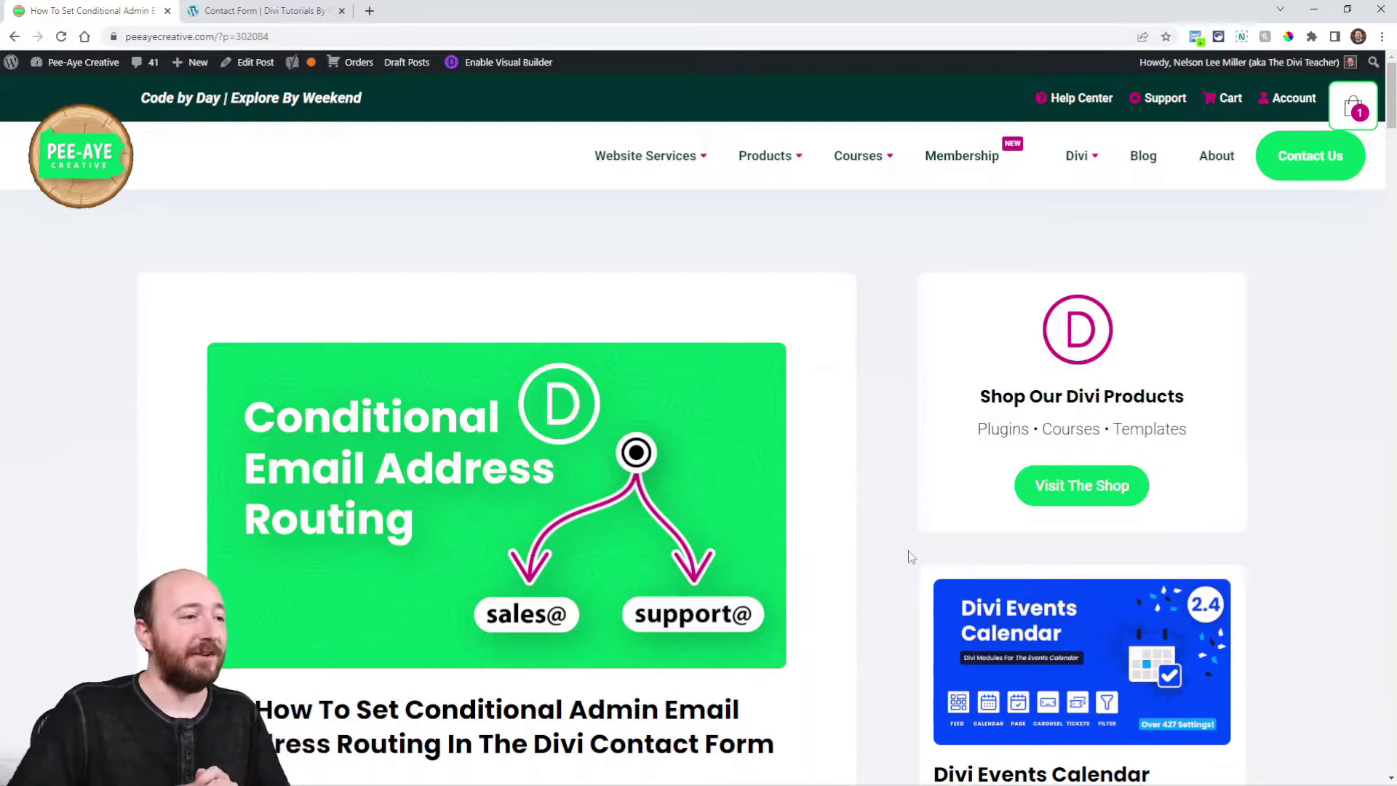
Read the tutorial down to step 3, then switch to the Divi Contact Form page
scroll(900, 566, down, 4)
scroll(859, 571, down, 5)
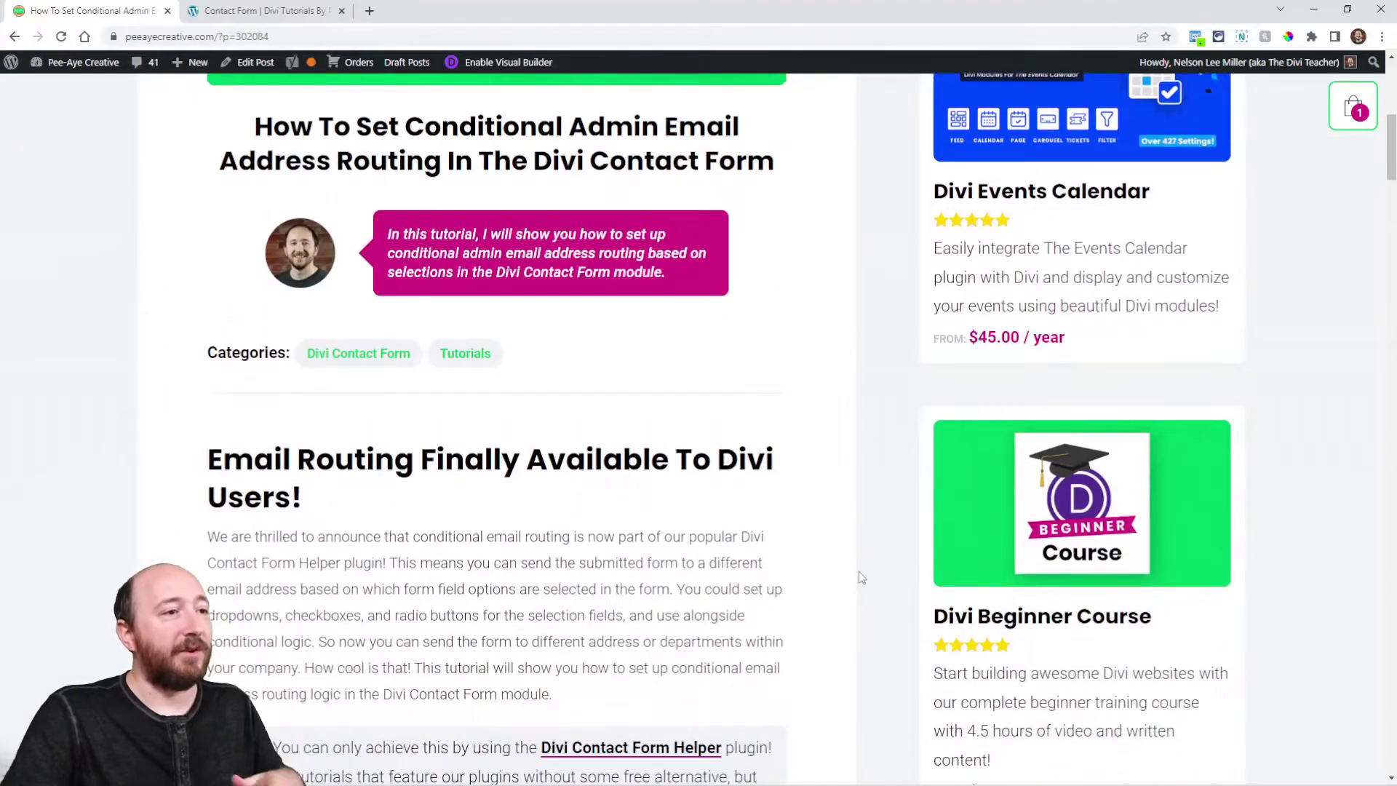
scroll(859, 571, down, 2)
scroll(859, 572, down, 11)
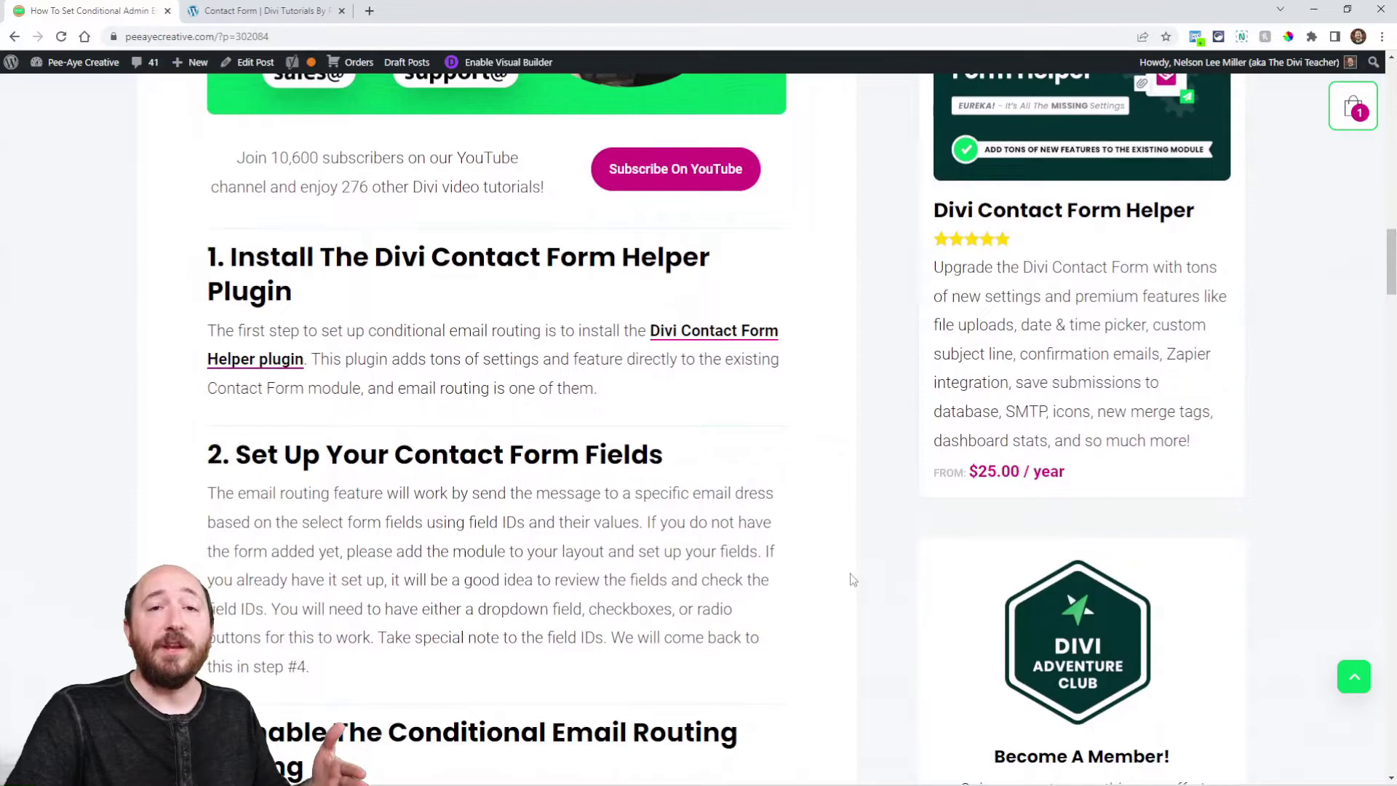
scroll(853, 580, down, 2)
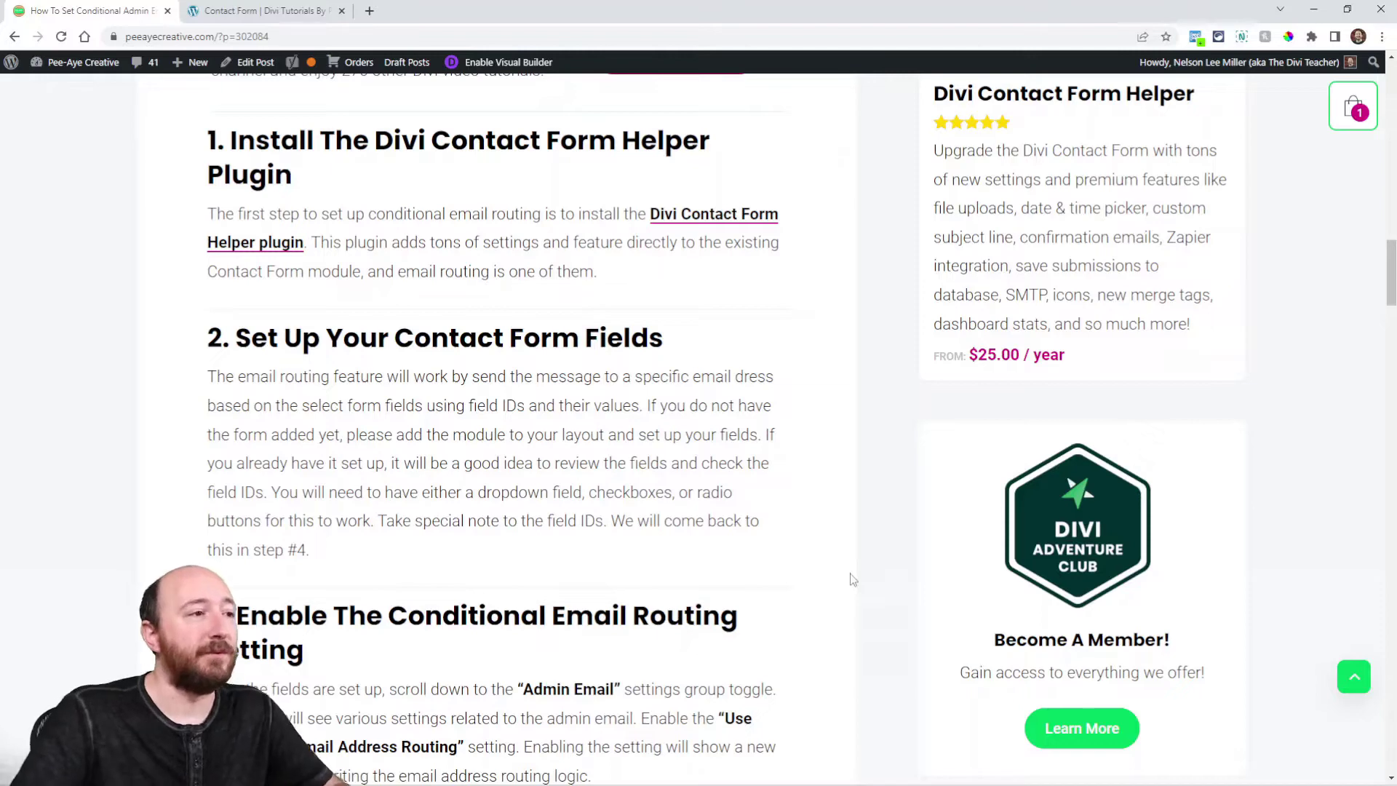
scroll(771, 545, down, 2)
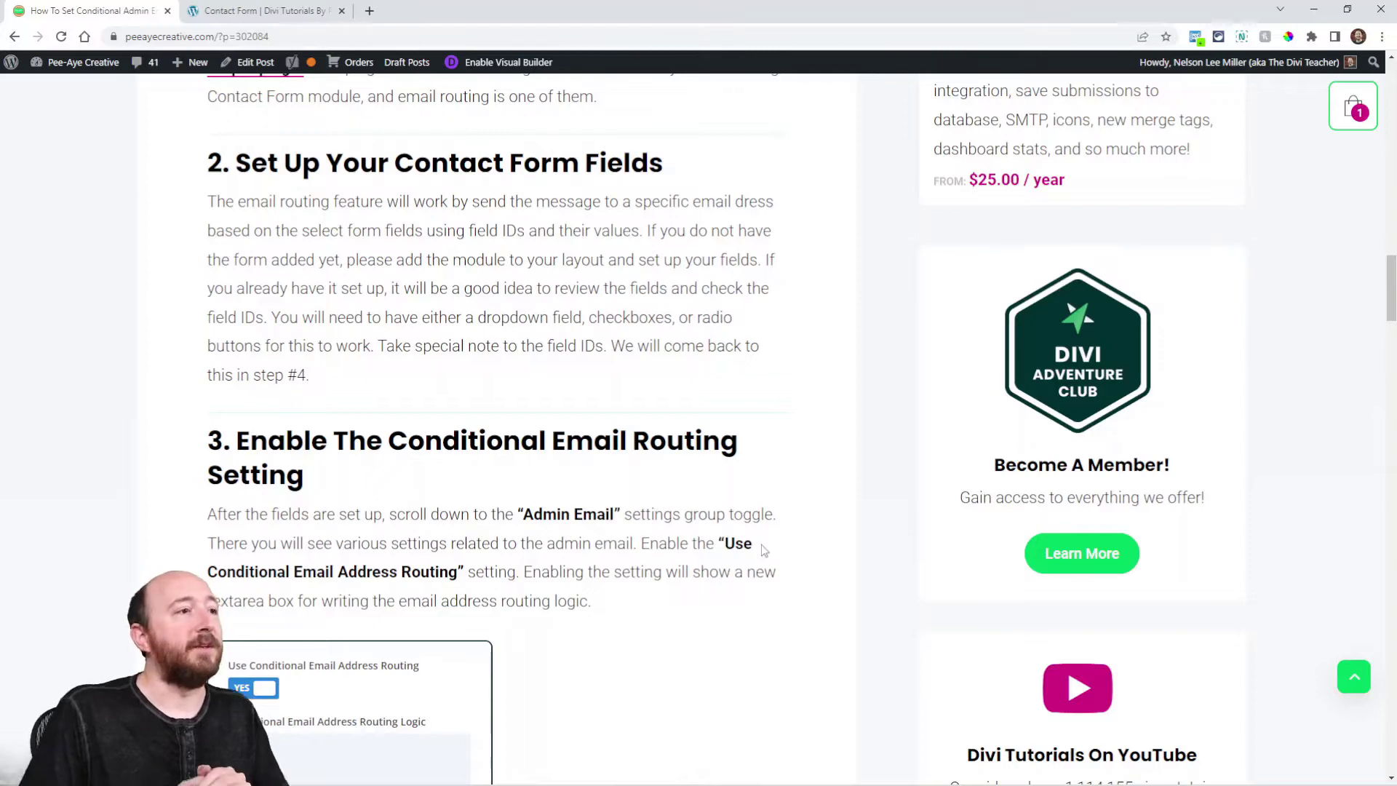
key(ctrl+Tab)
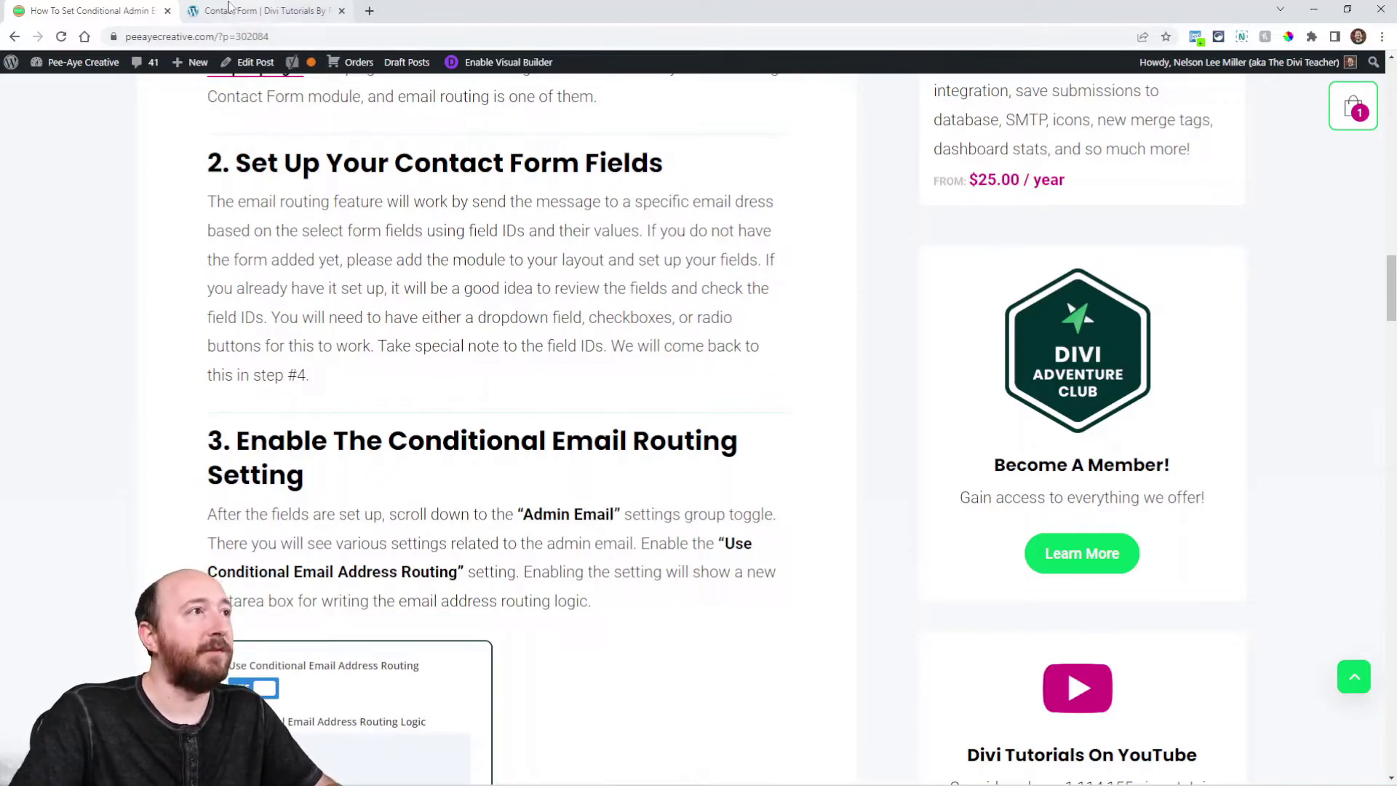
Confirm Field_4 is a Radio Buttons field with Option A and Option B, then return to the field list
scroll(655, 502, down, 4)
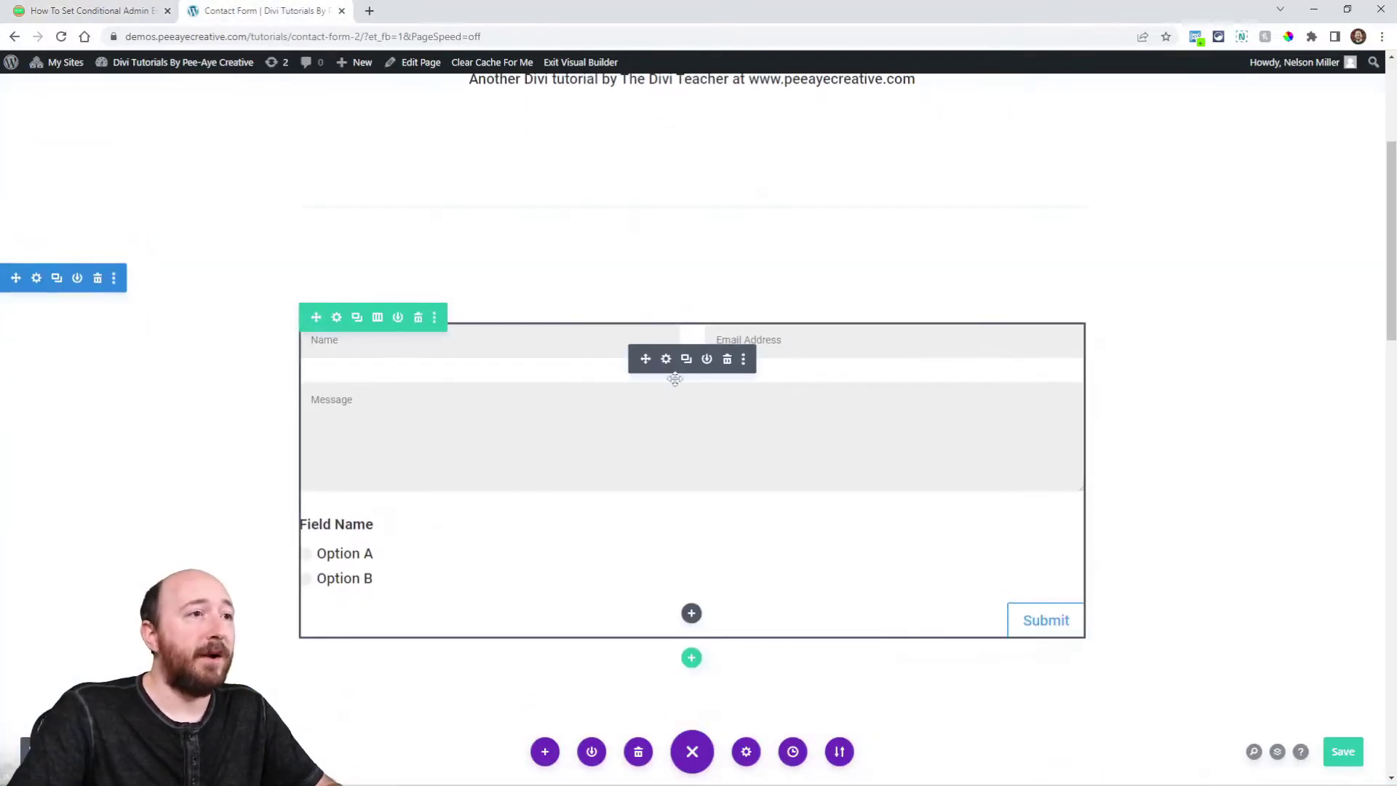
click(667, 361)
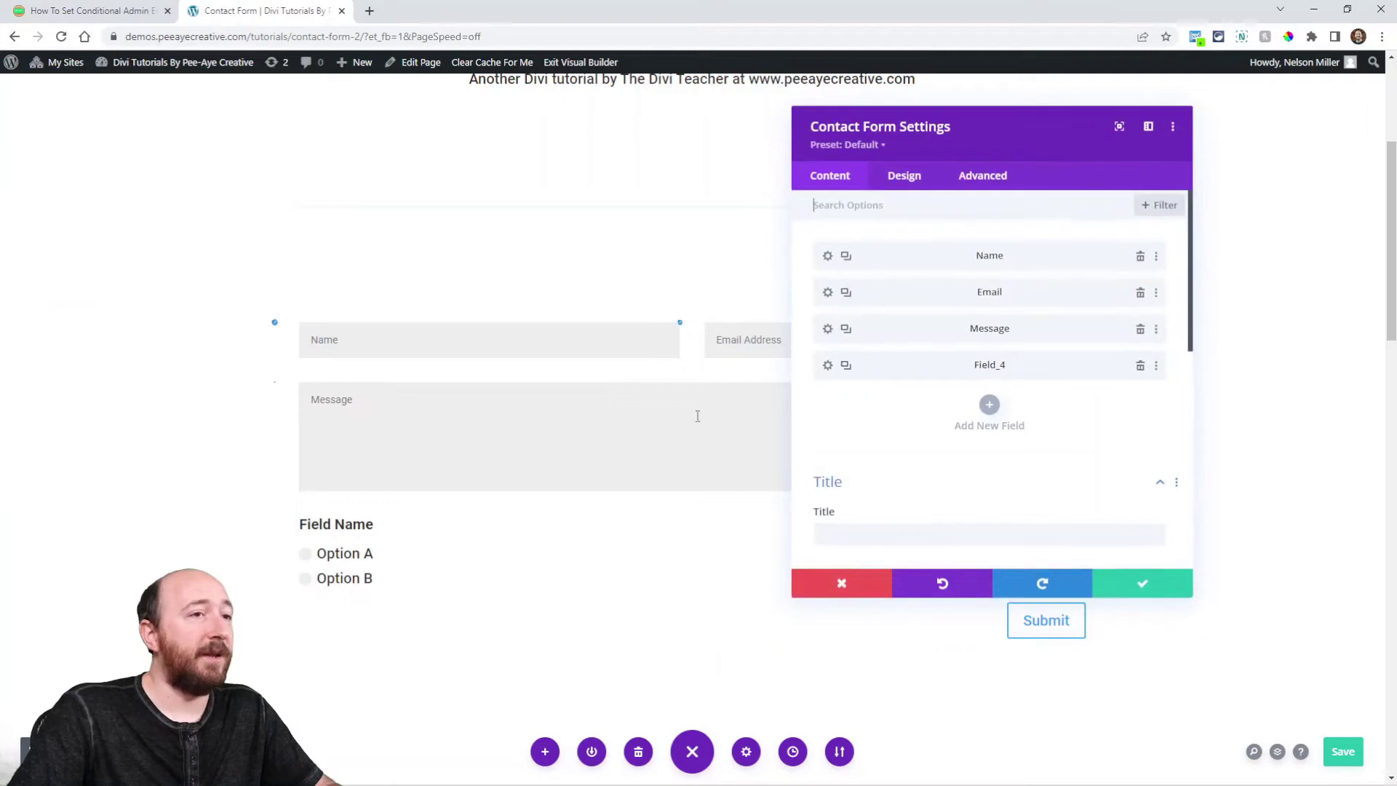
click(827, 373)
scroll(946, 436, down, 3)
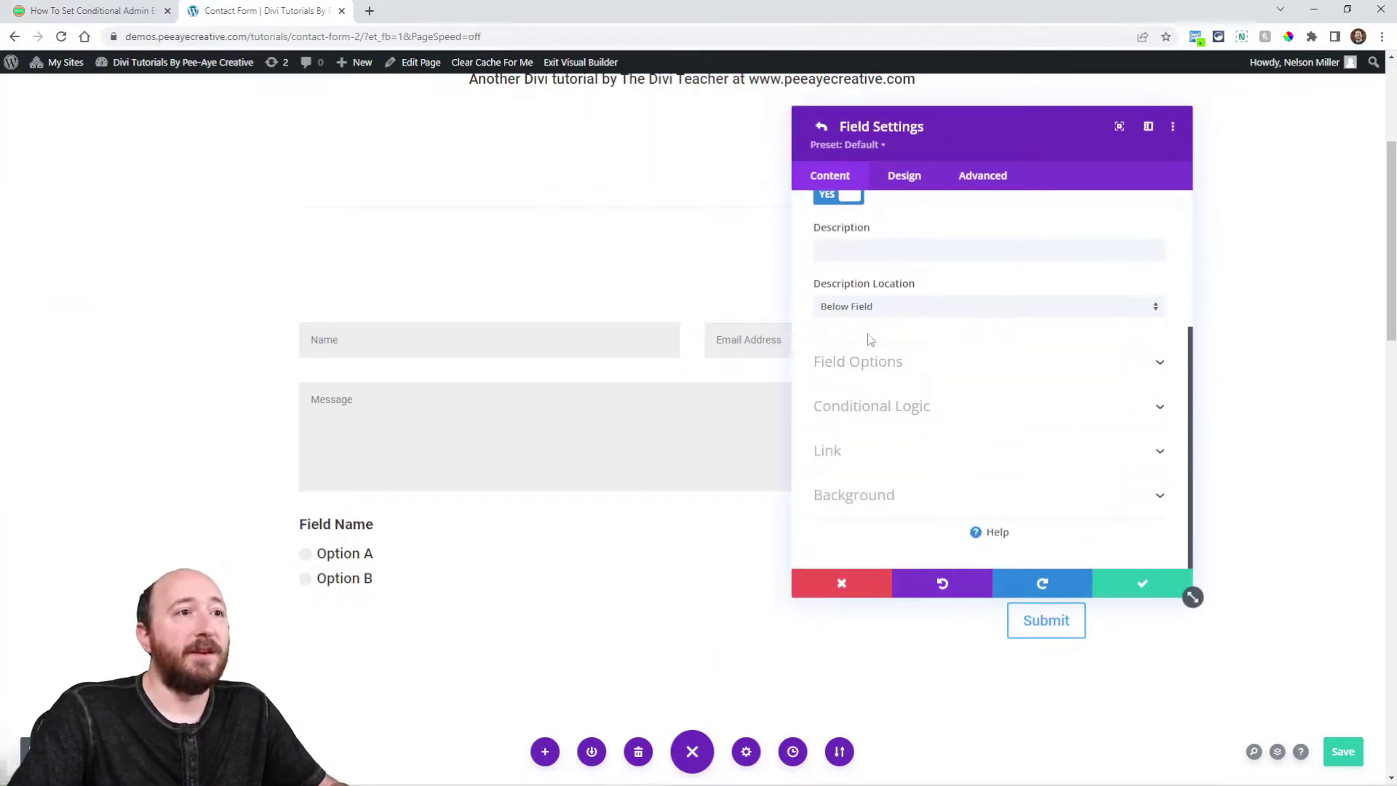
click(868, 363)
scroll(869, 366, up, 2)
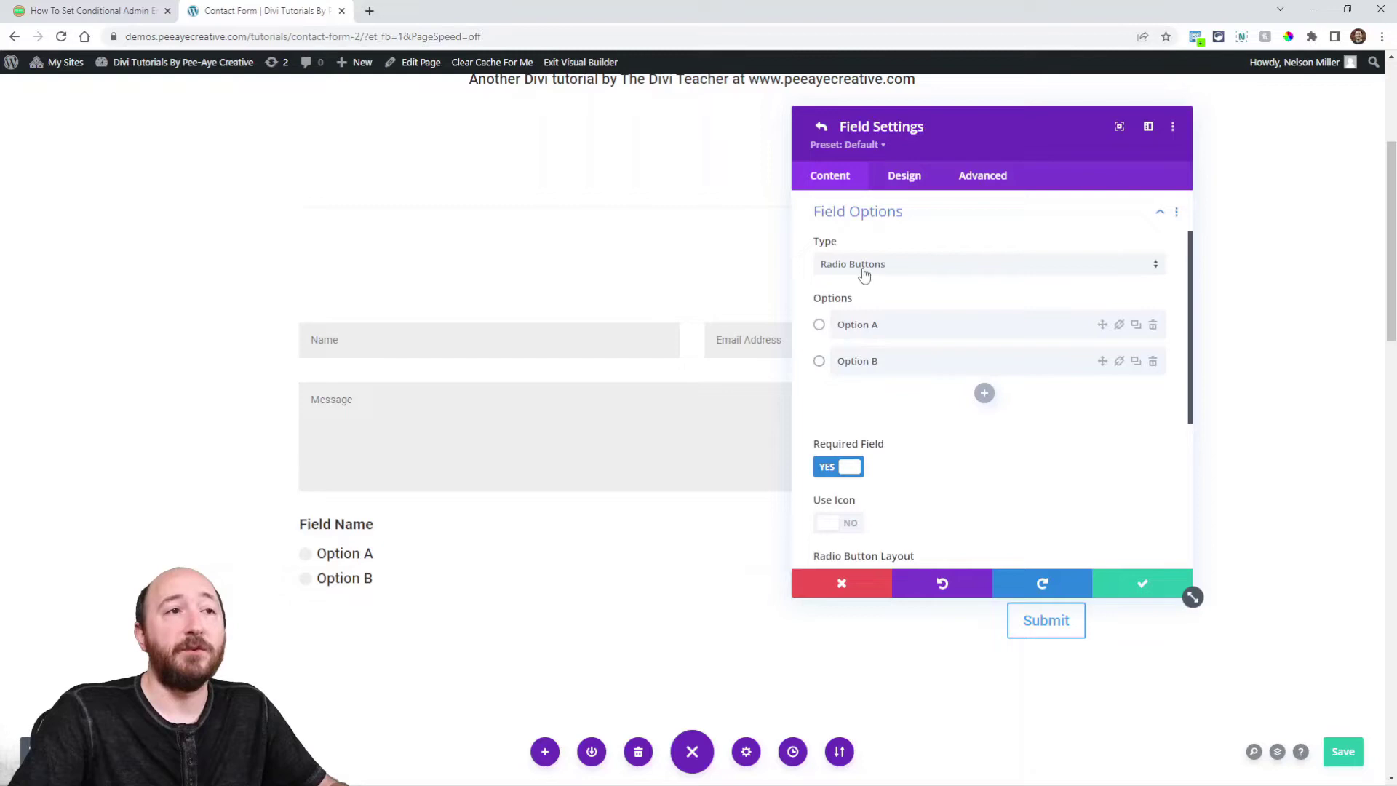
click(889, 266)
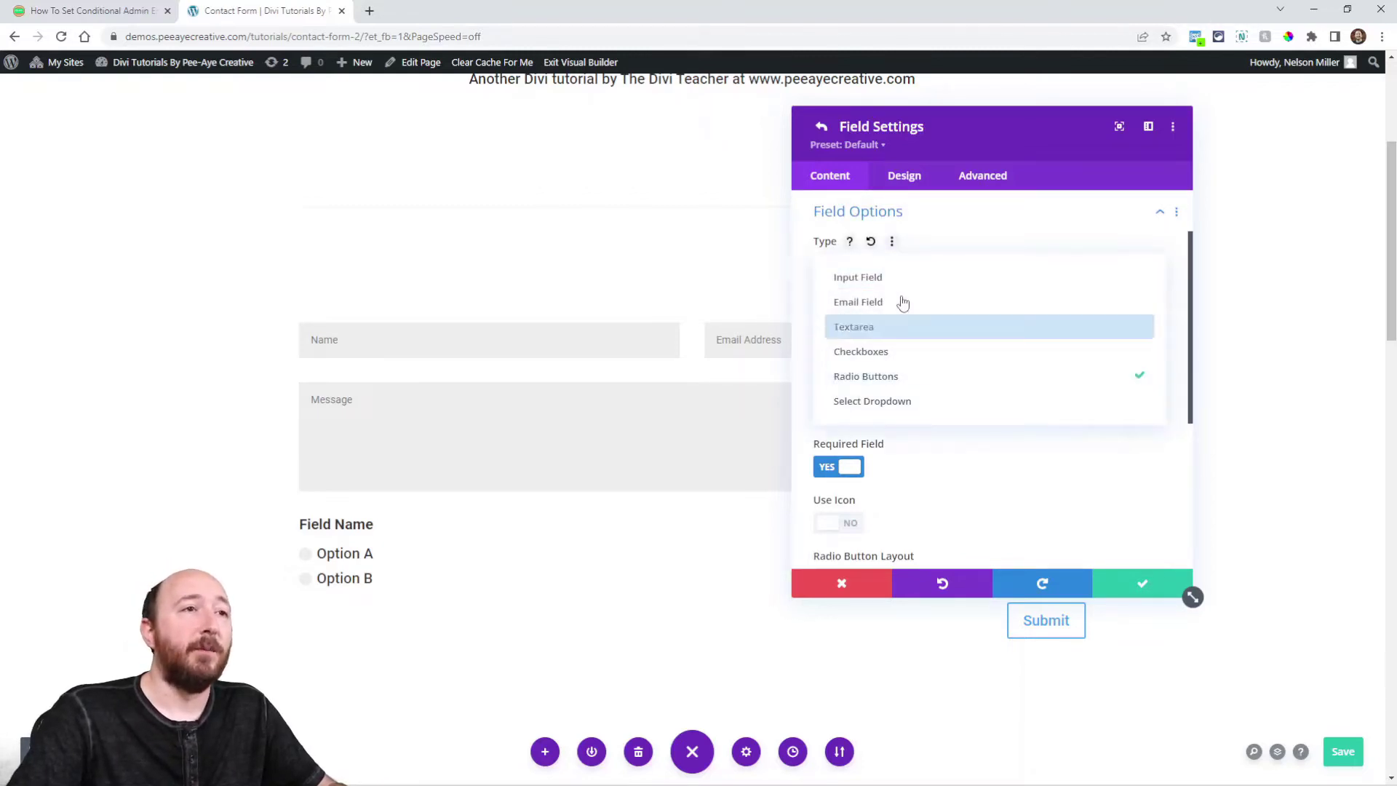
click(954, 242)
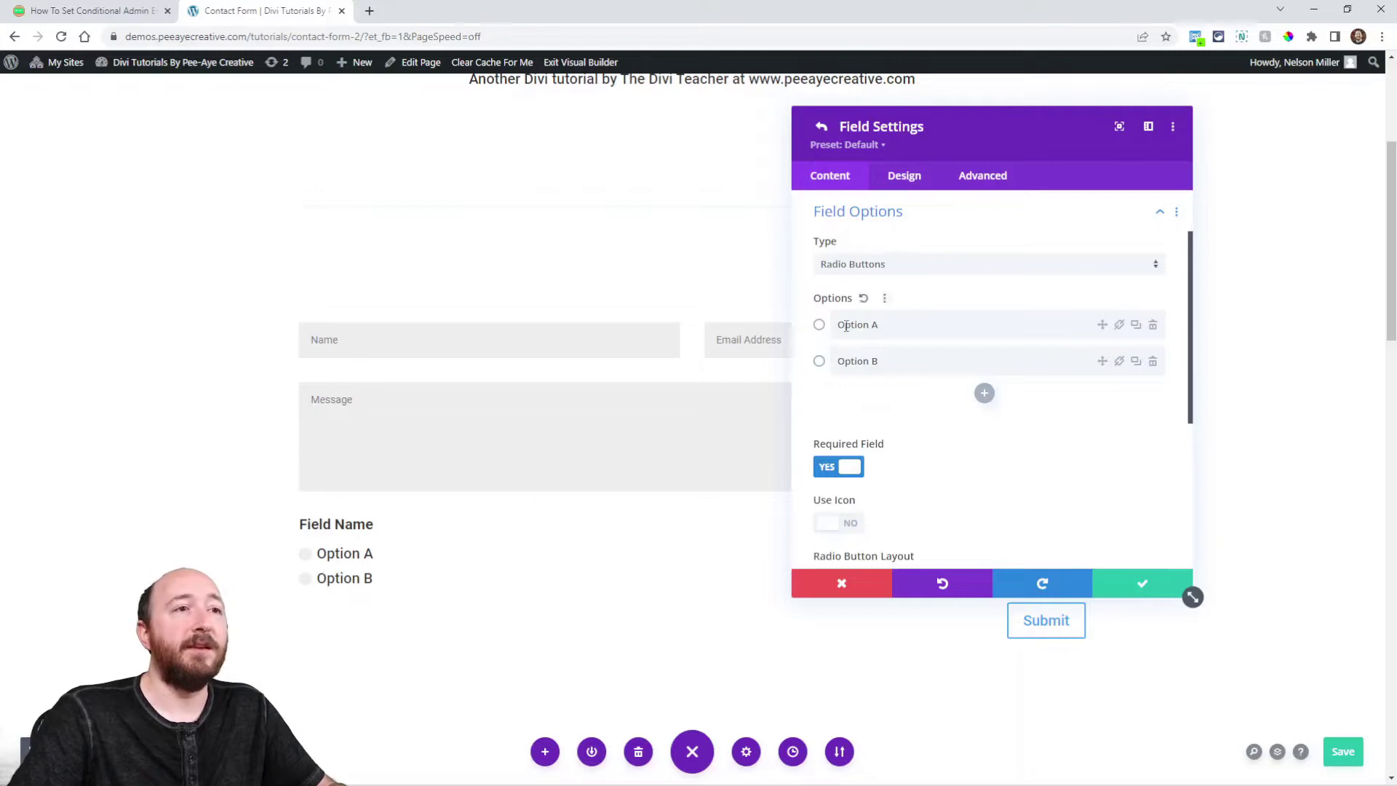
click(880, 365)
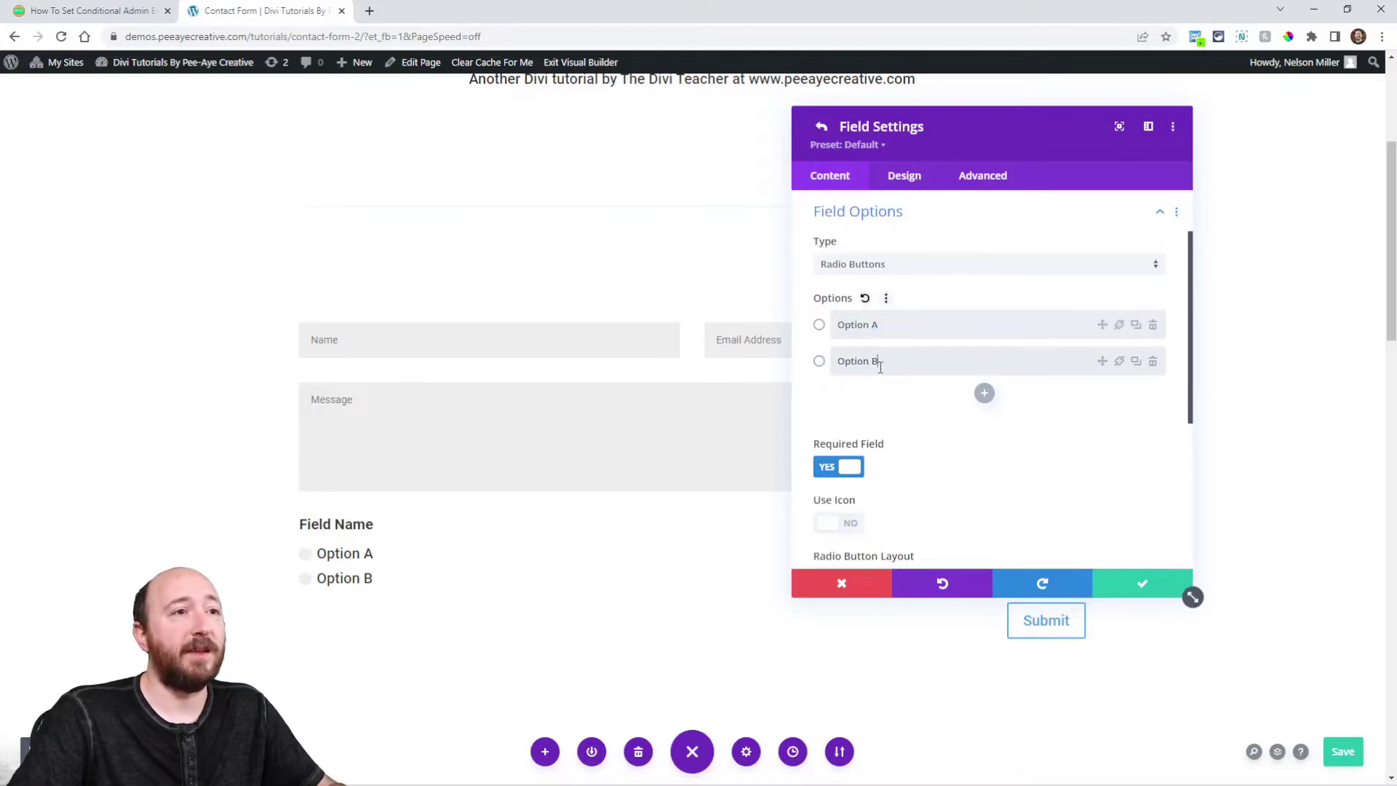
click(822, 128)
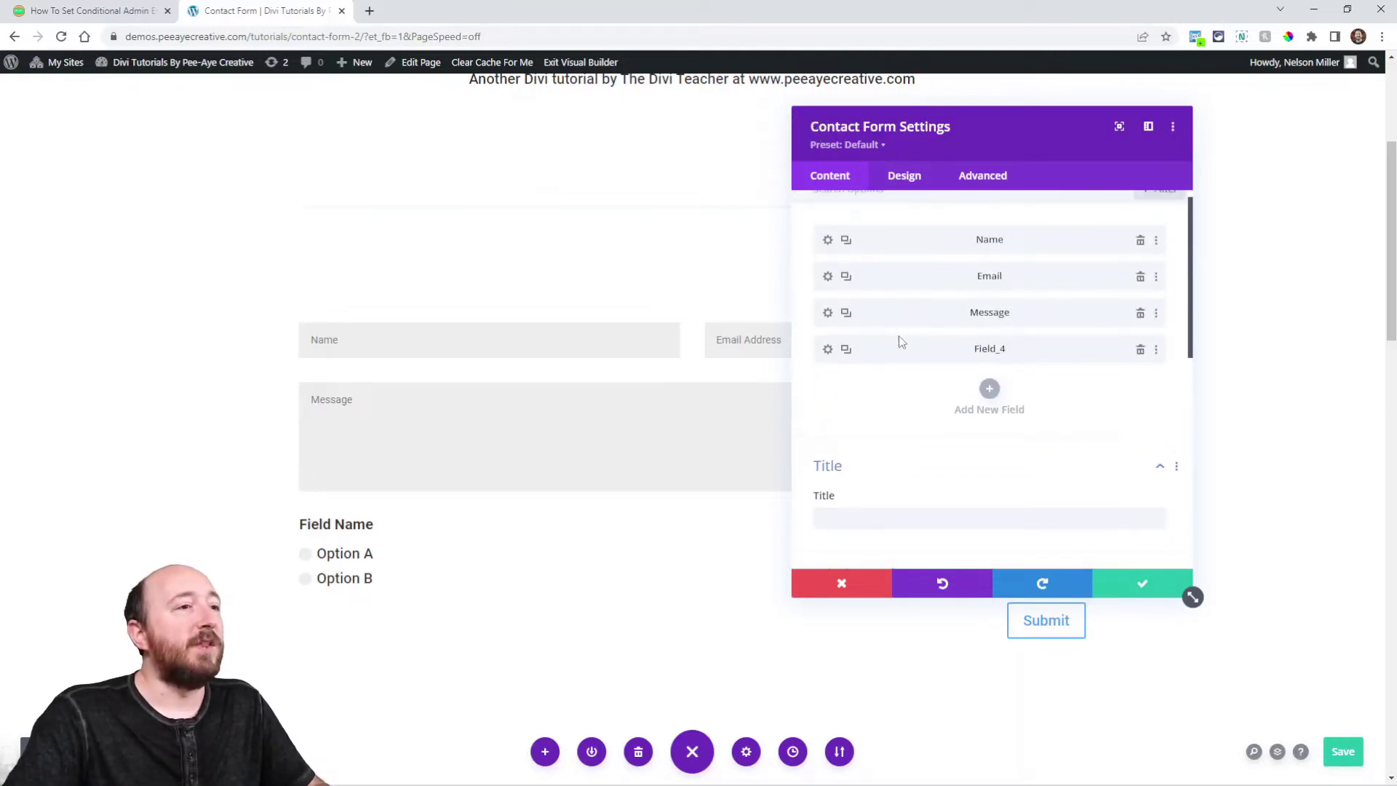
Open Field_4's settings and highlight its Field ID and Field Name label
click(828, 351)
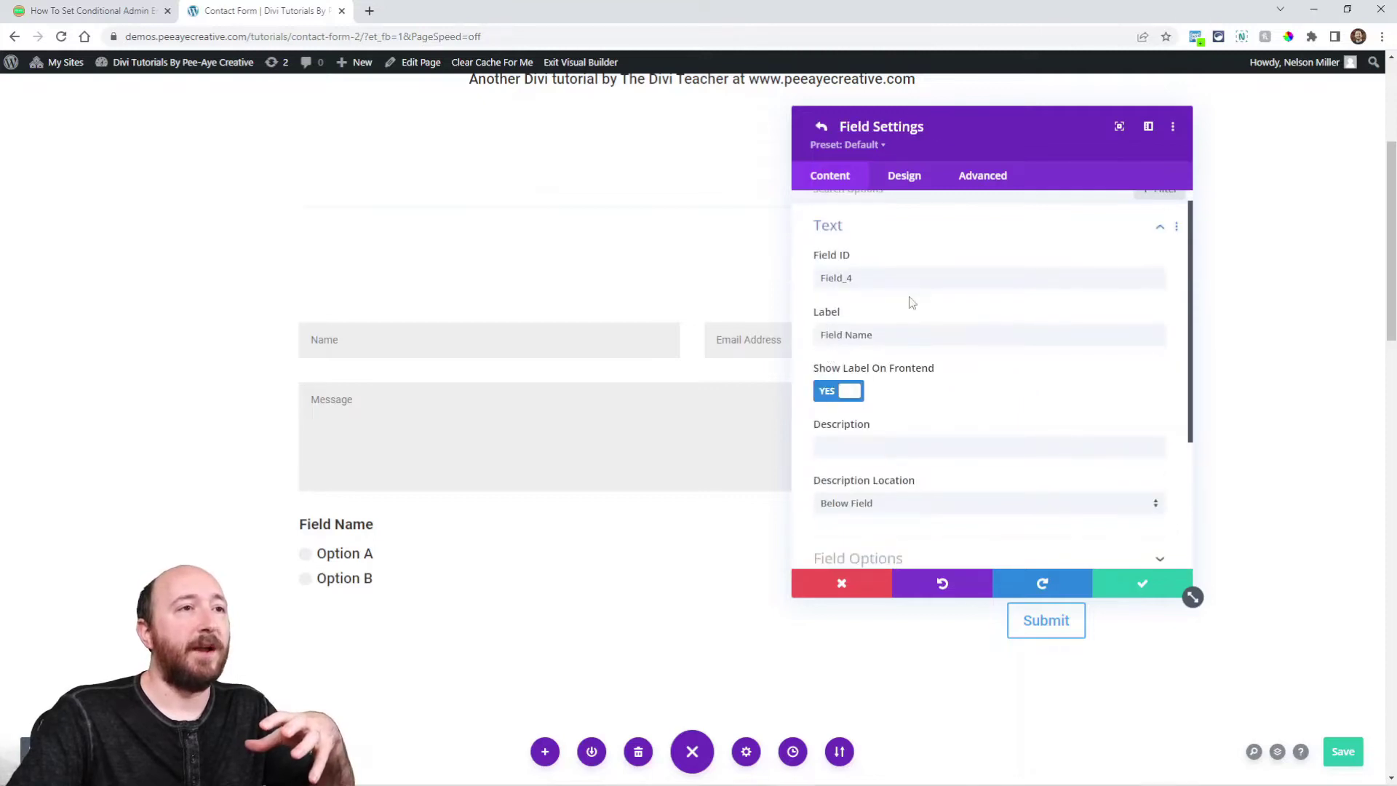
double_click(861, 277)
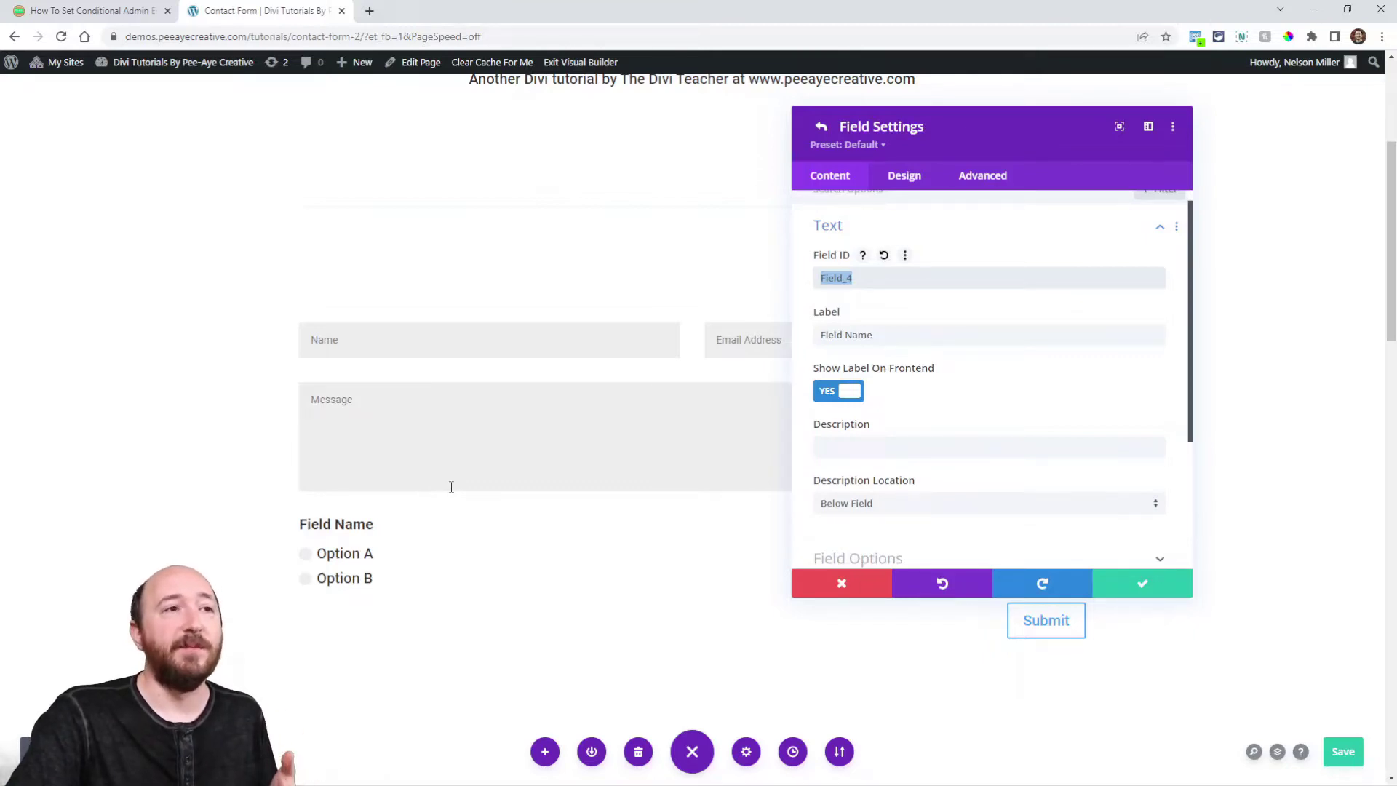
drag(894, 335, 811, 335)
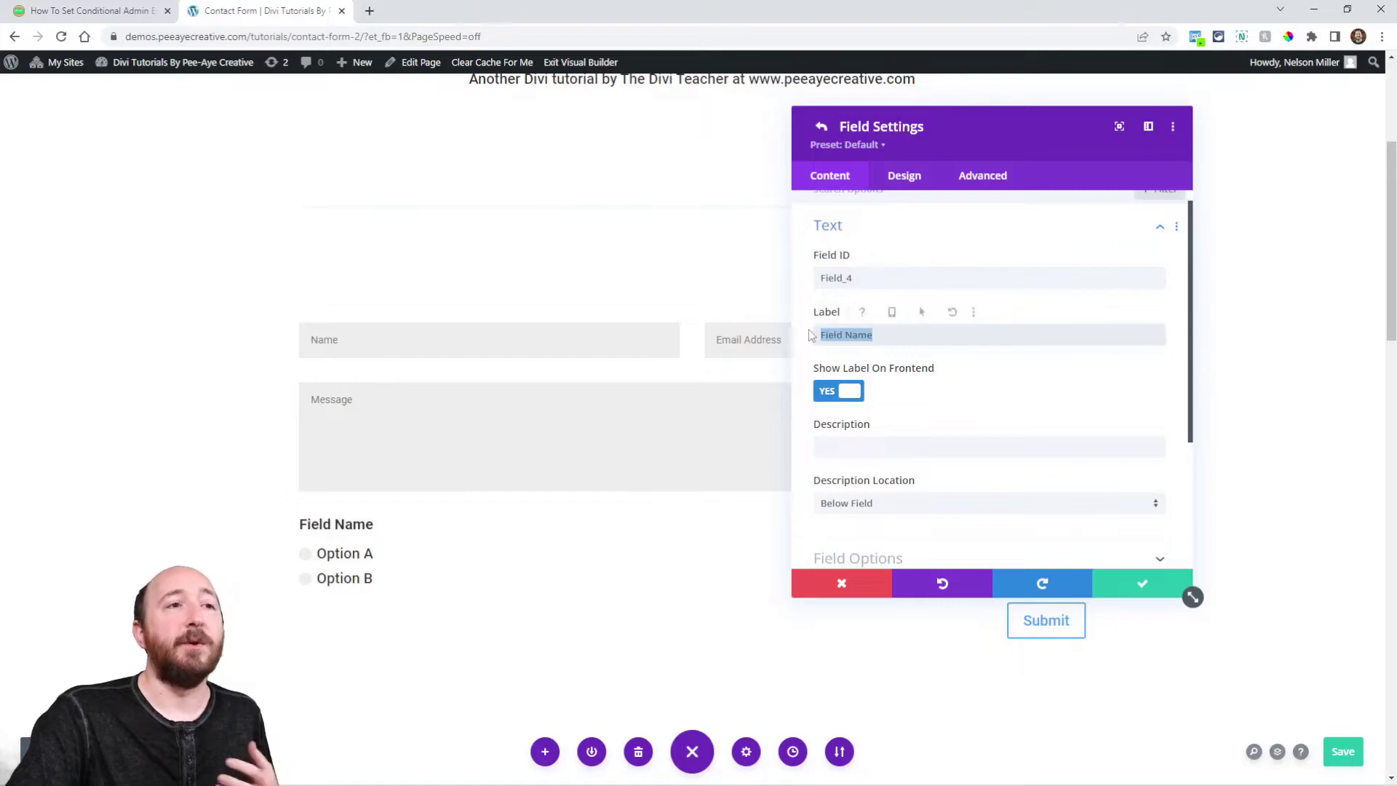
drag(873, 275, 821, 284)
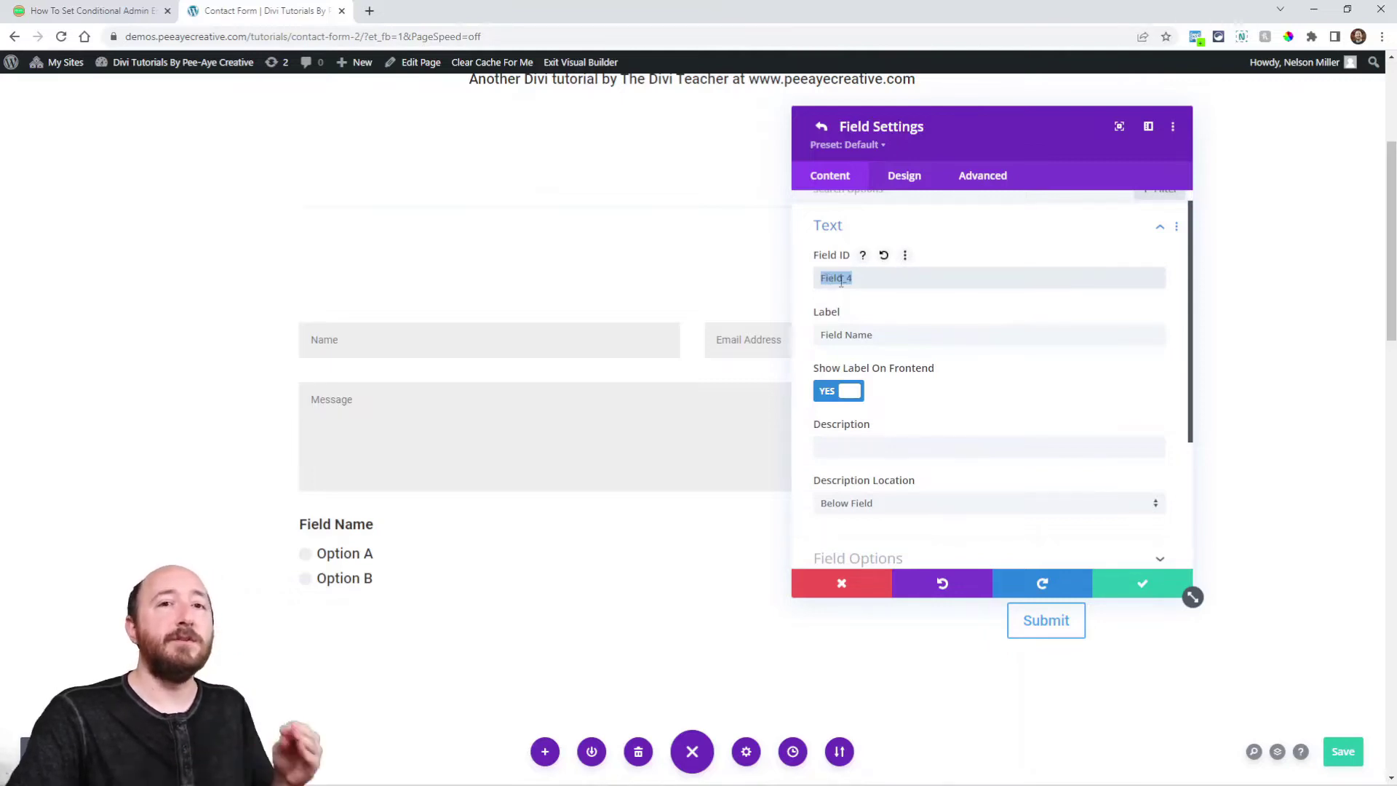
Expand Field_4's Field Options and select the Option A value text
scroll(895, 393, down, 2)
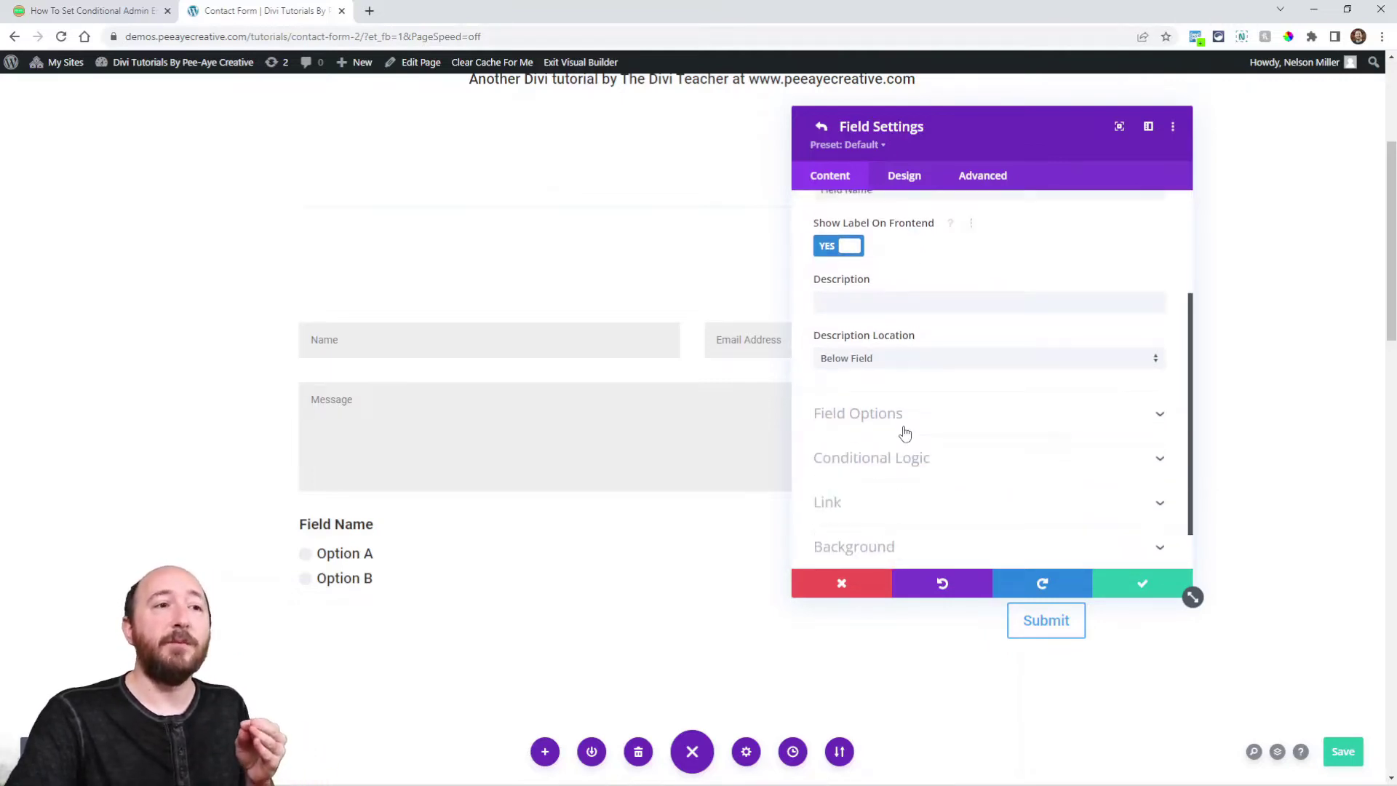
click(858, 413)
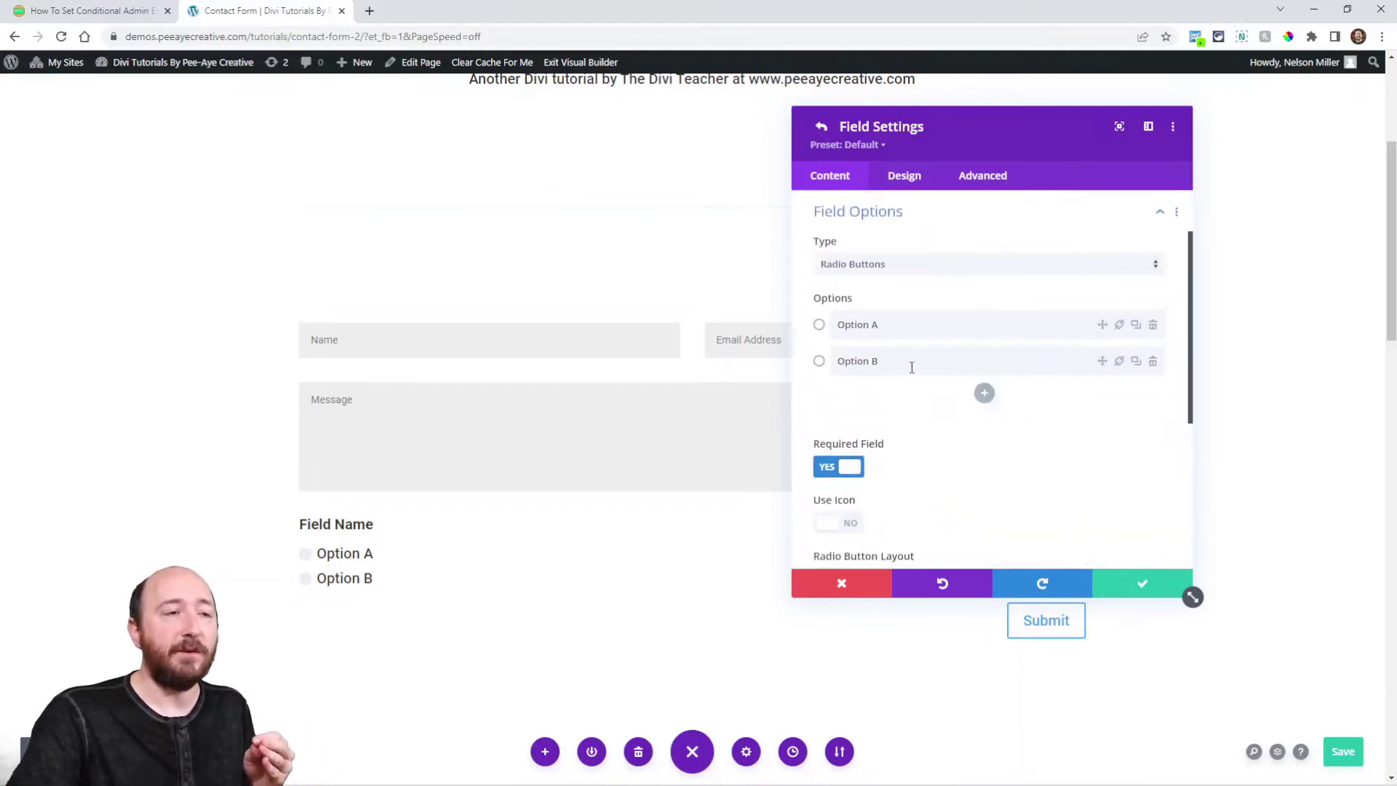
click(876, 327)
triple_click(877, 325)
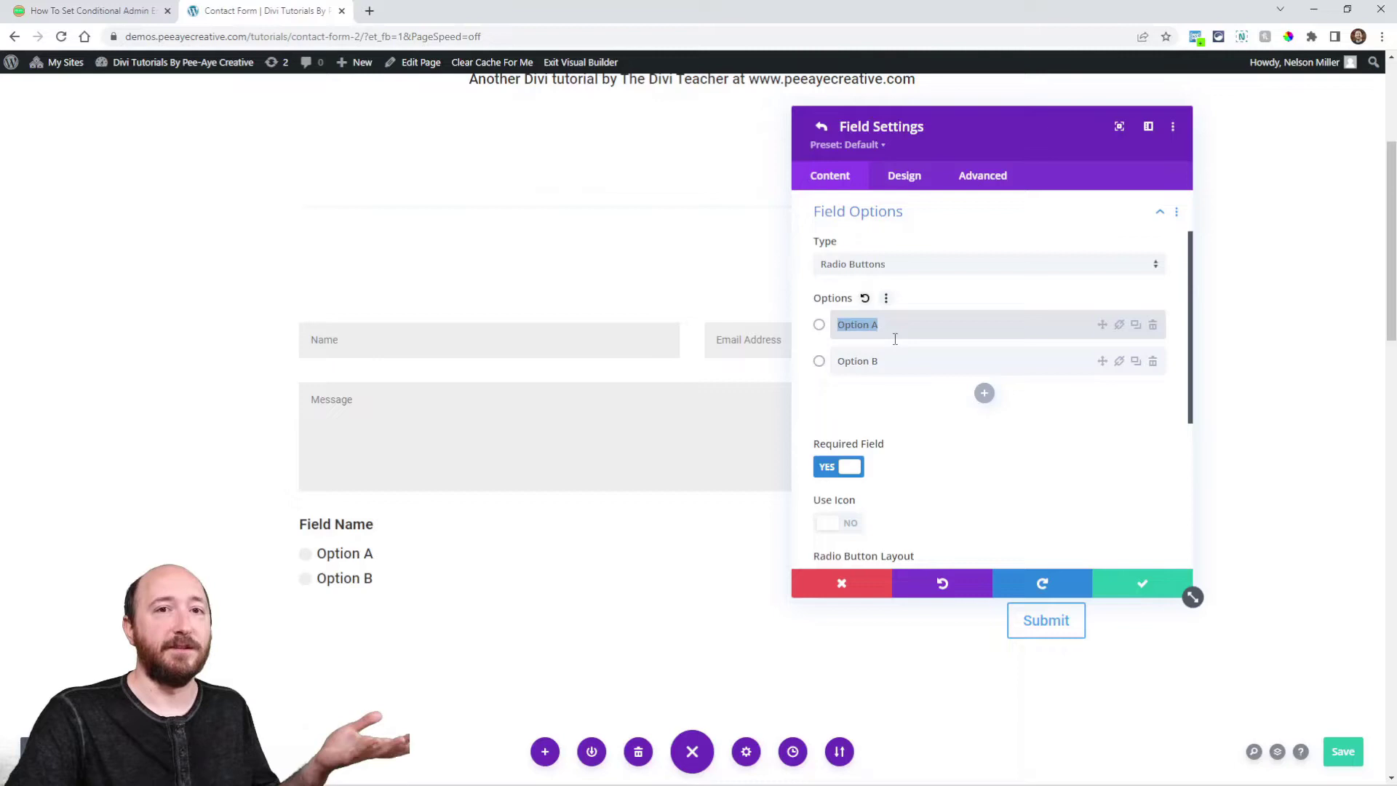
click(61, 7)
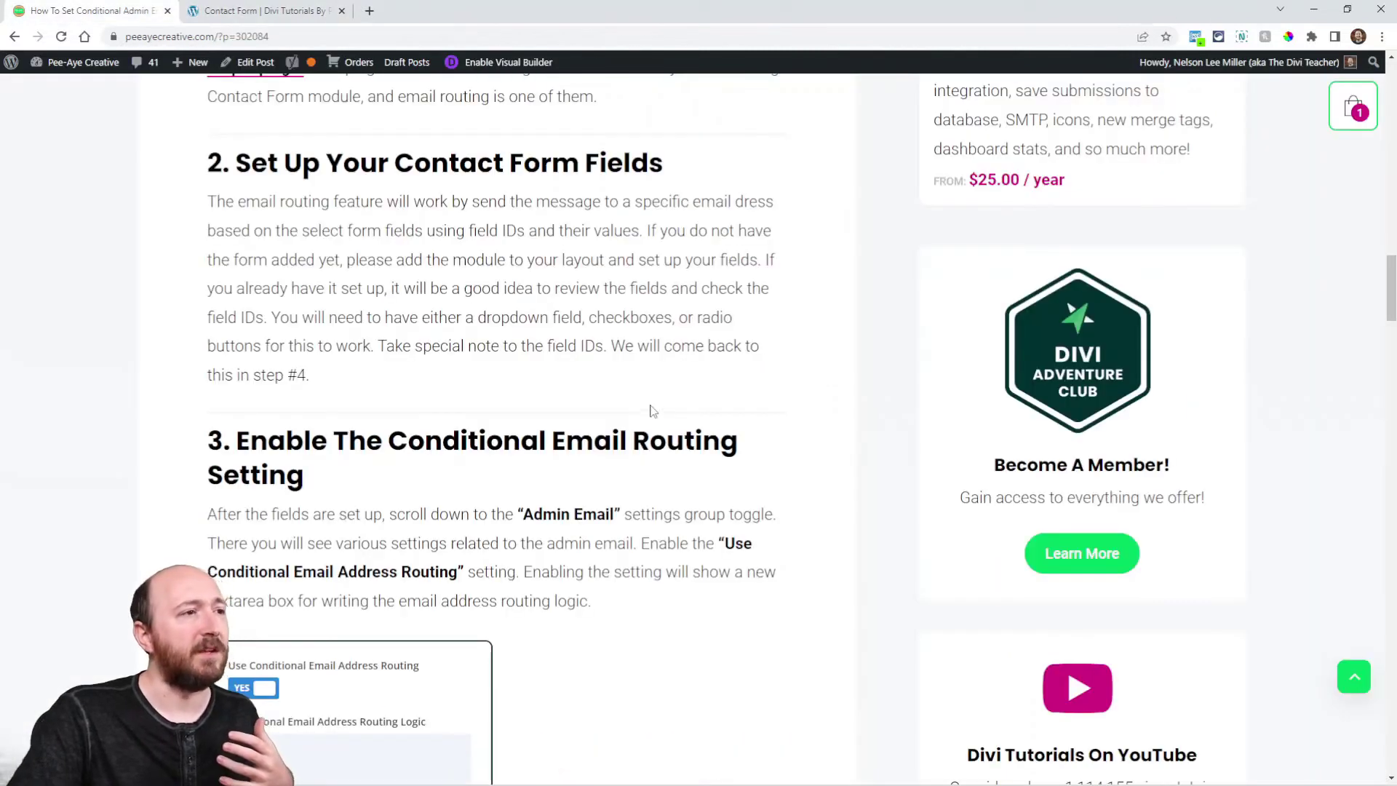
scroll(652, 408, down, 4)
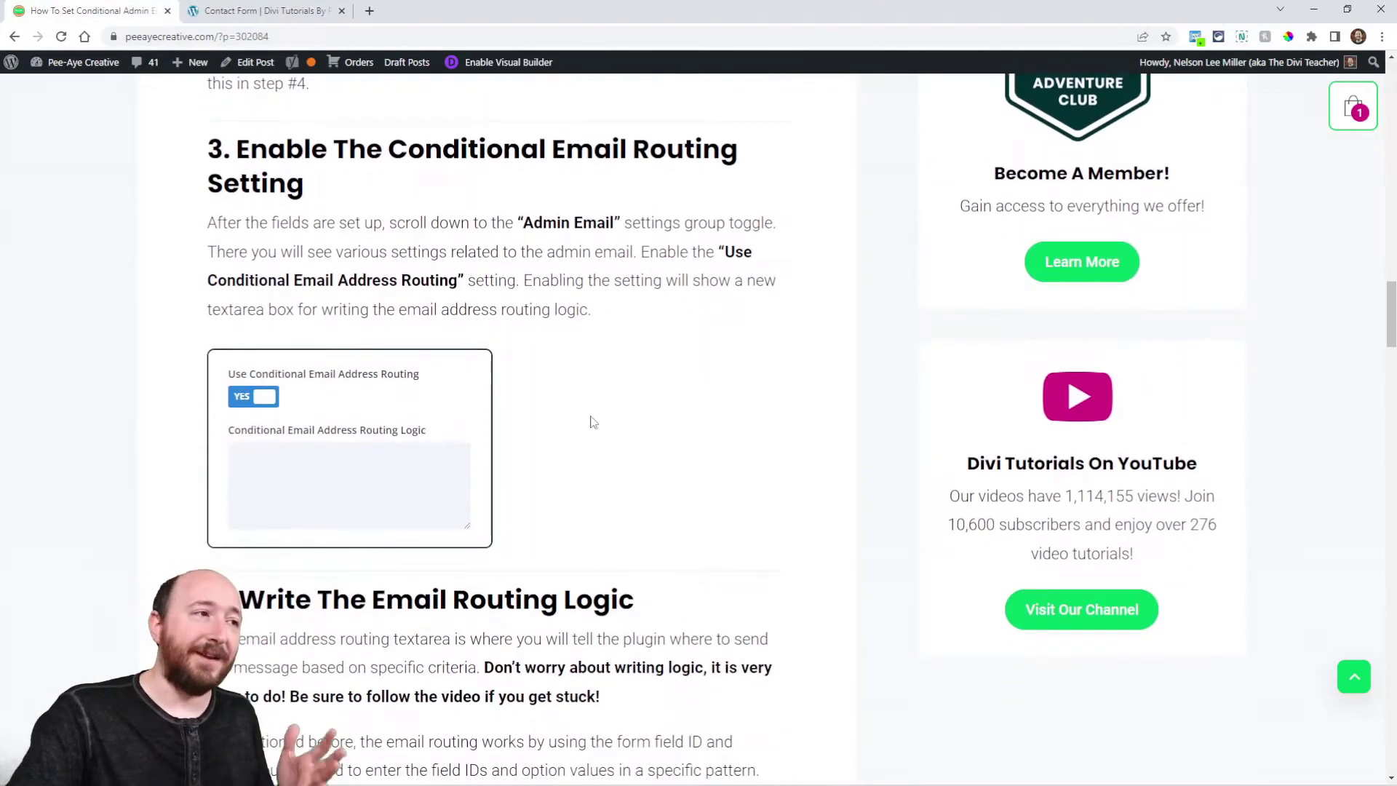
click(262, 10)
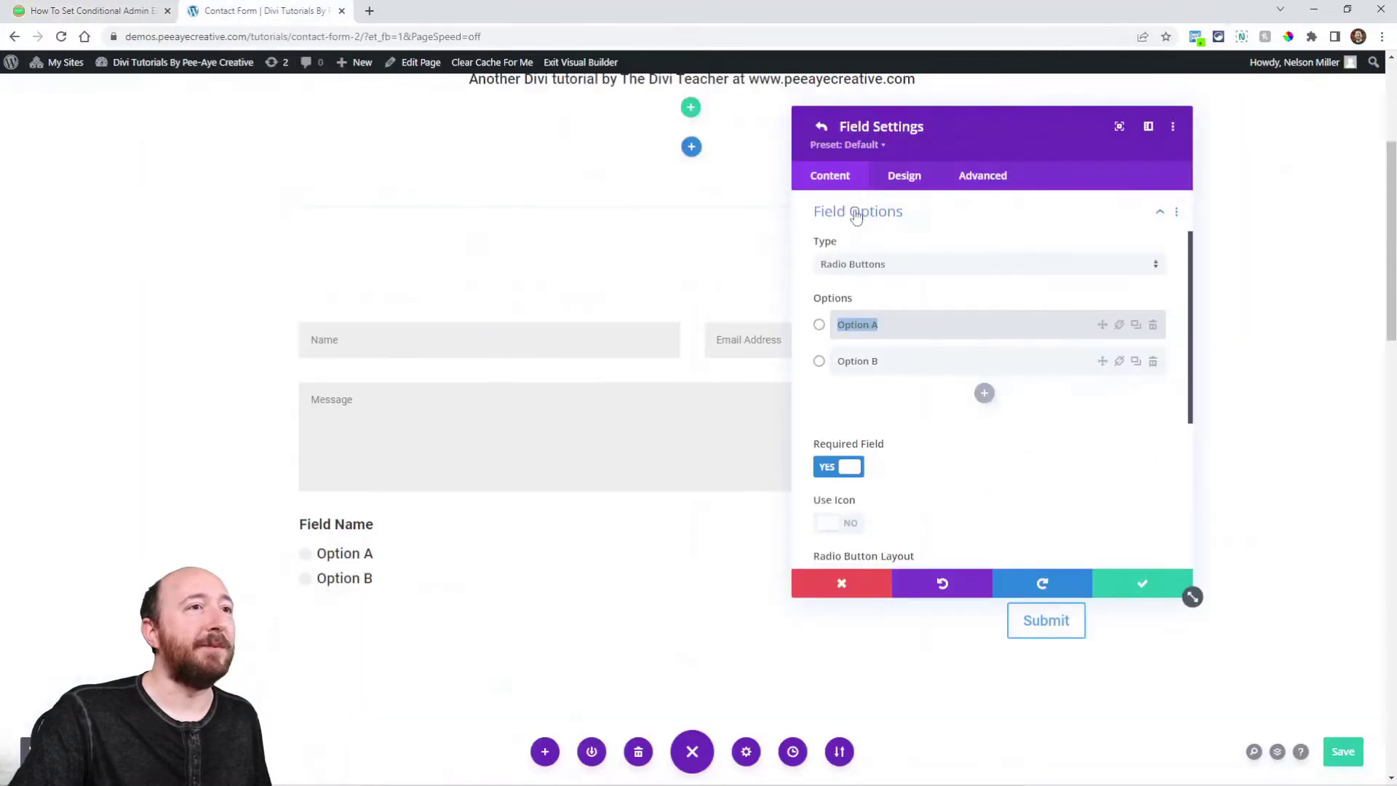
click(821, 129)
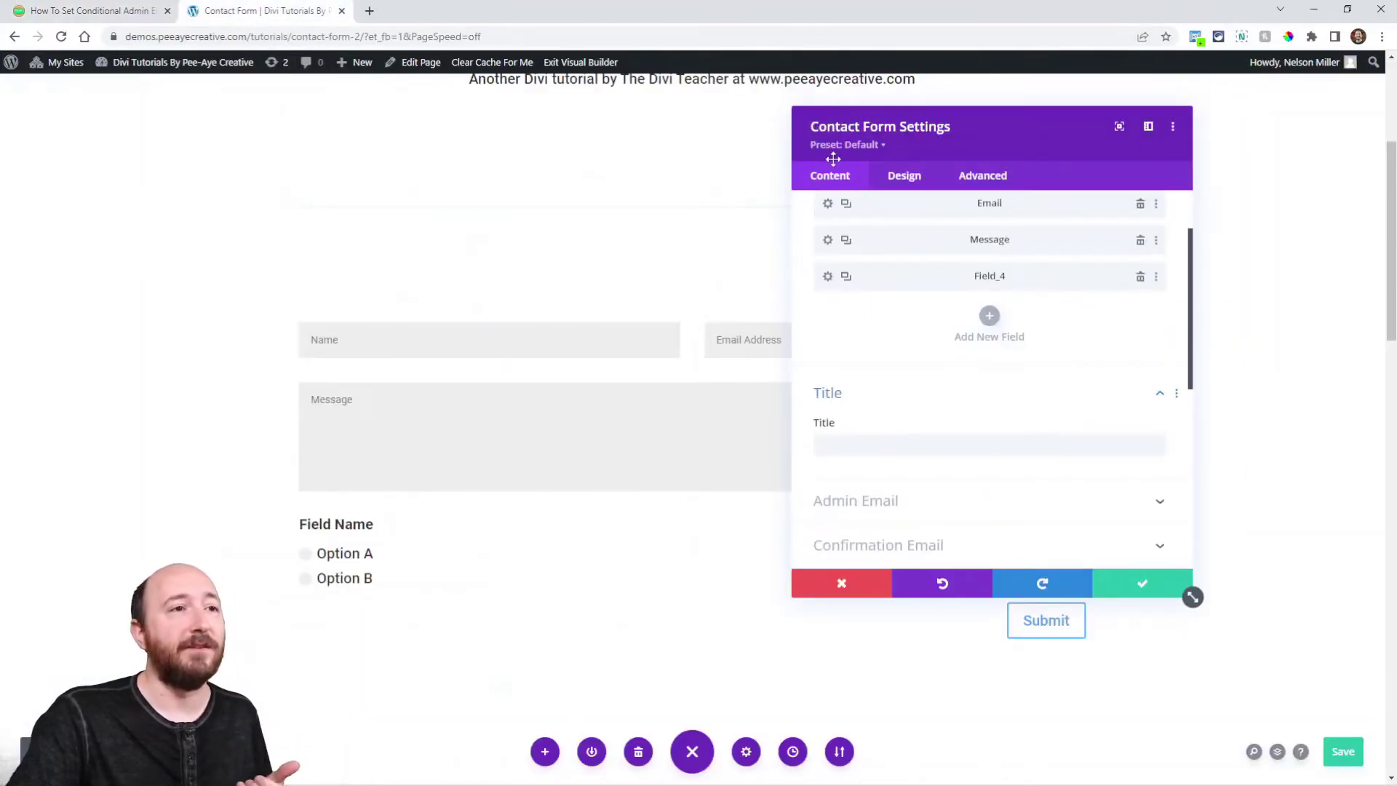
click(866, 500)
scroll(980, 373, down, 4)
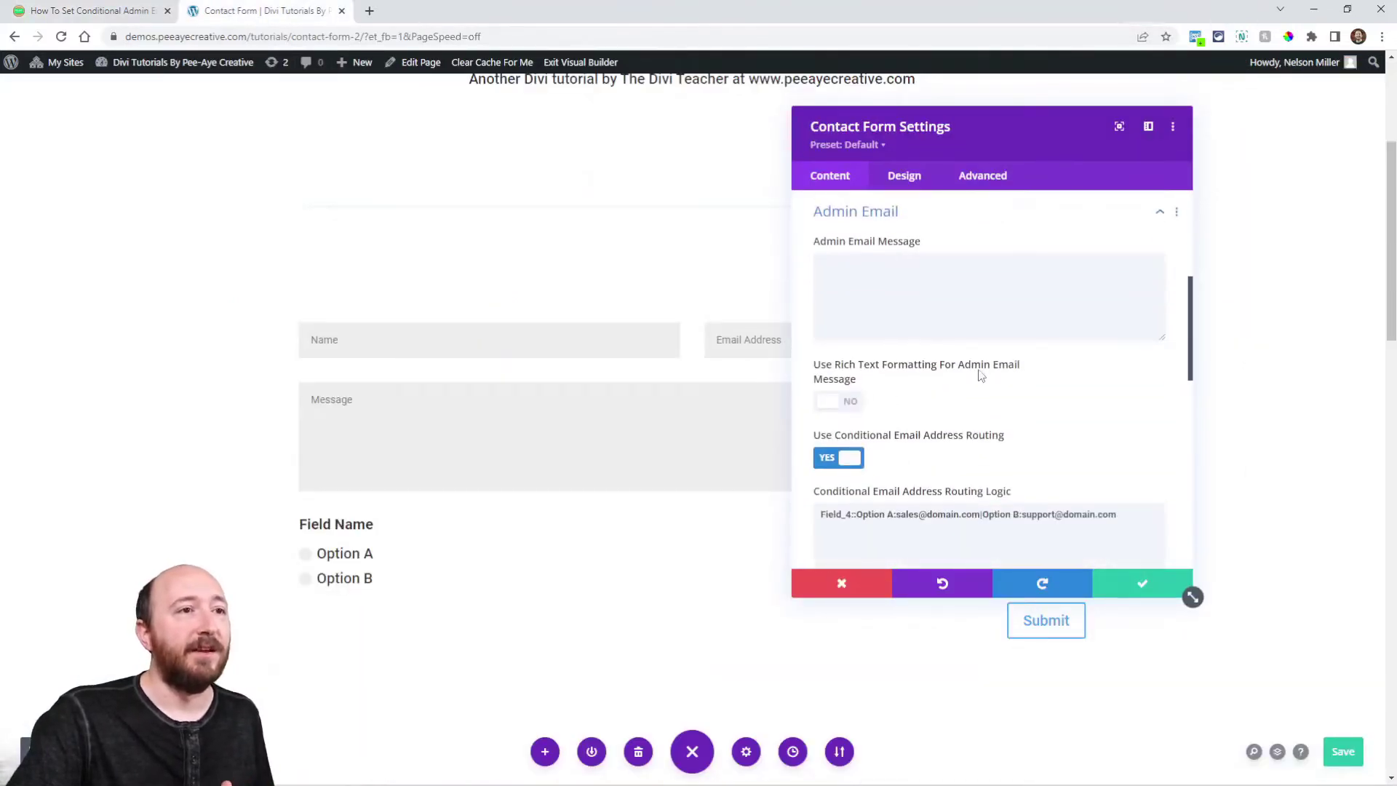
click(838, 313)
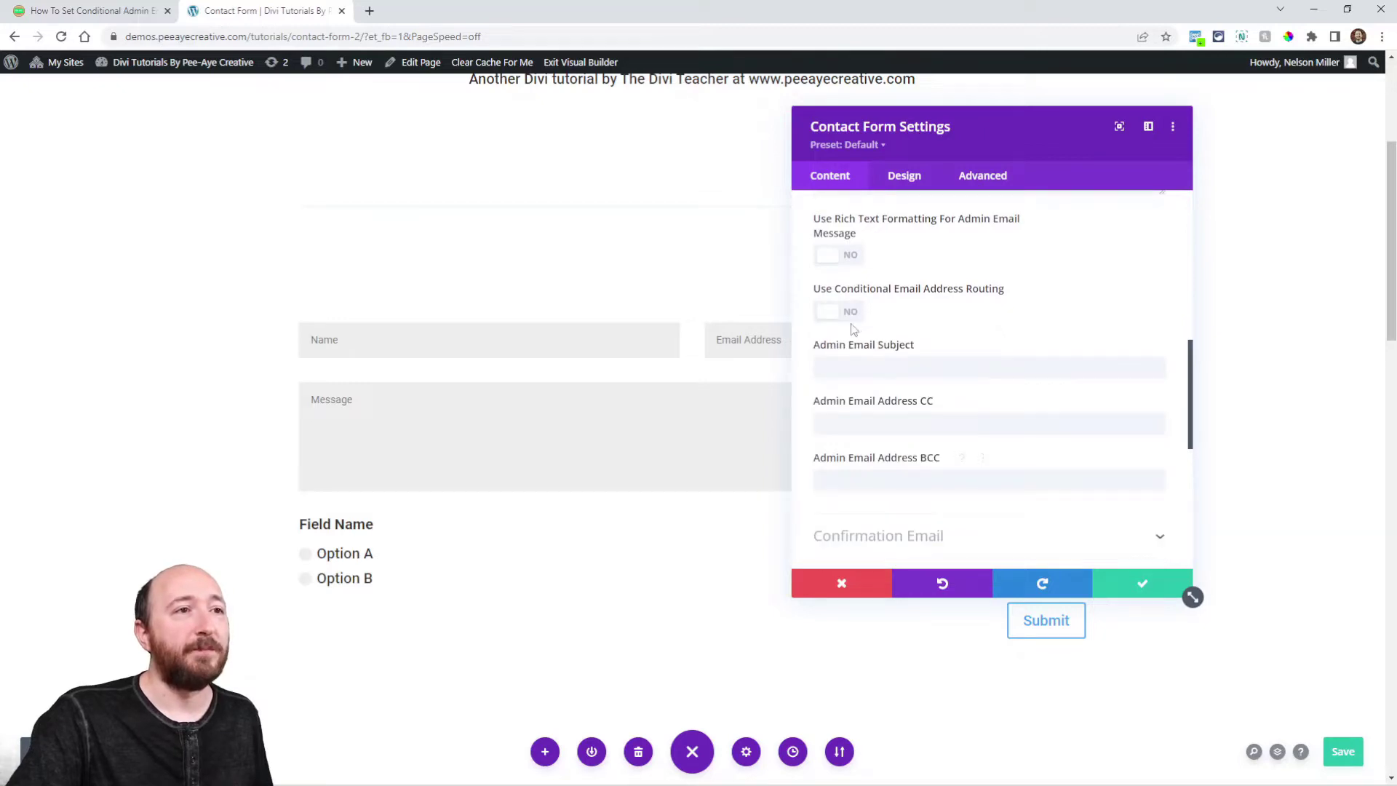
mouse_move(967, 298)
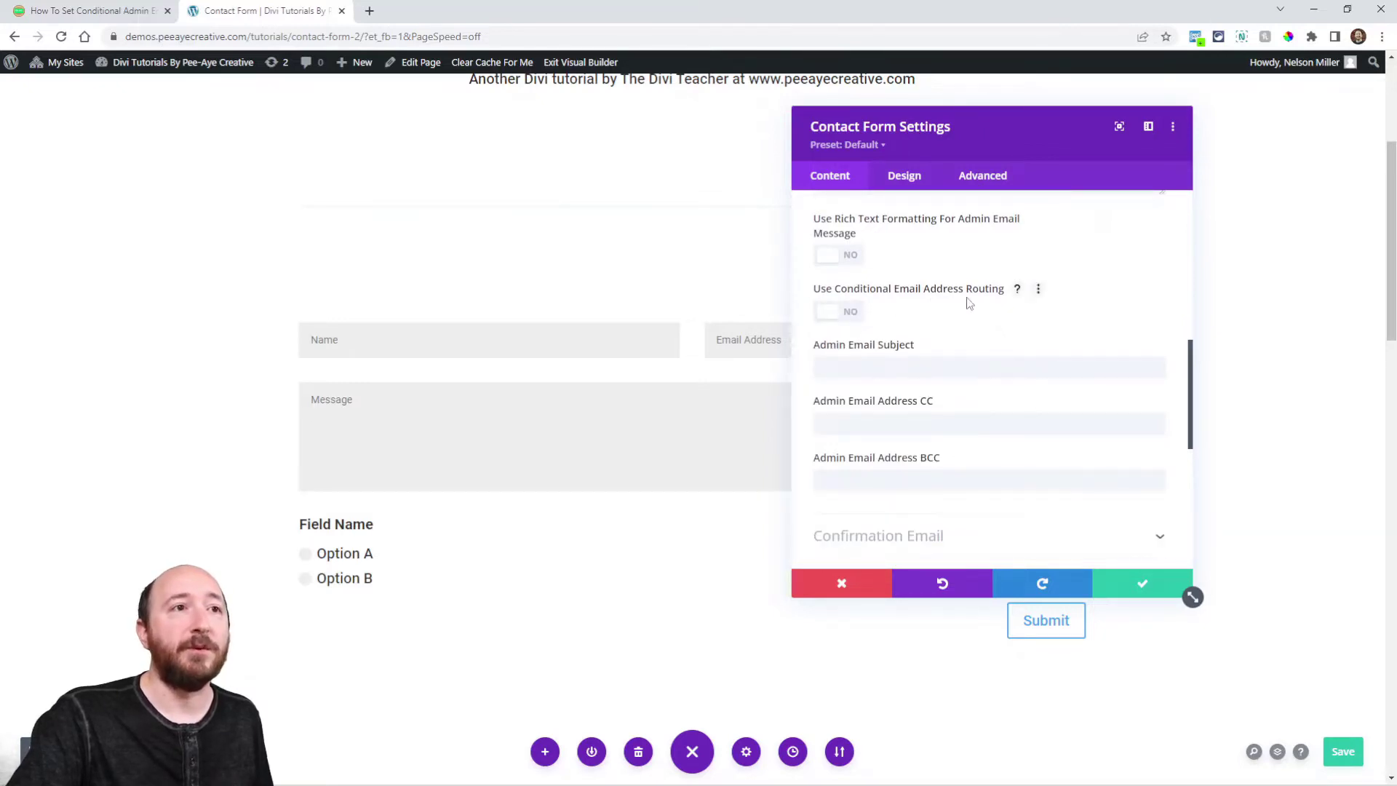
click(845, 315)
scroll(953, 430, up, 1)
scroll(961, 446, up, 5)
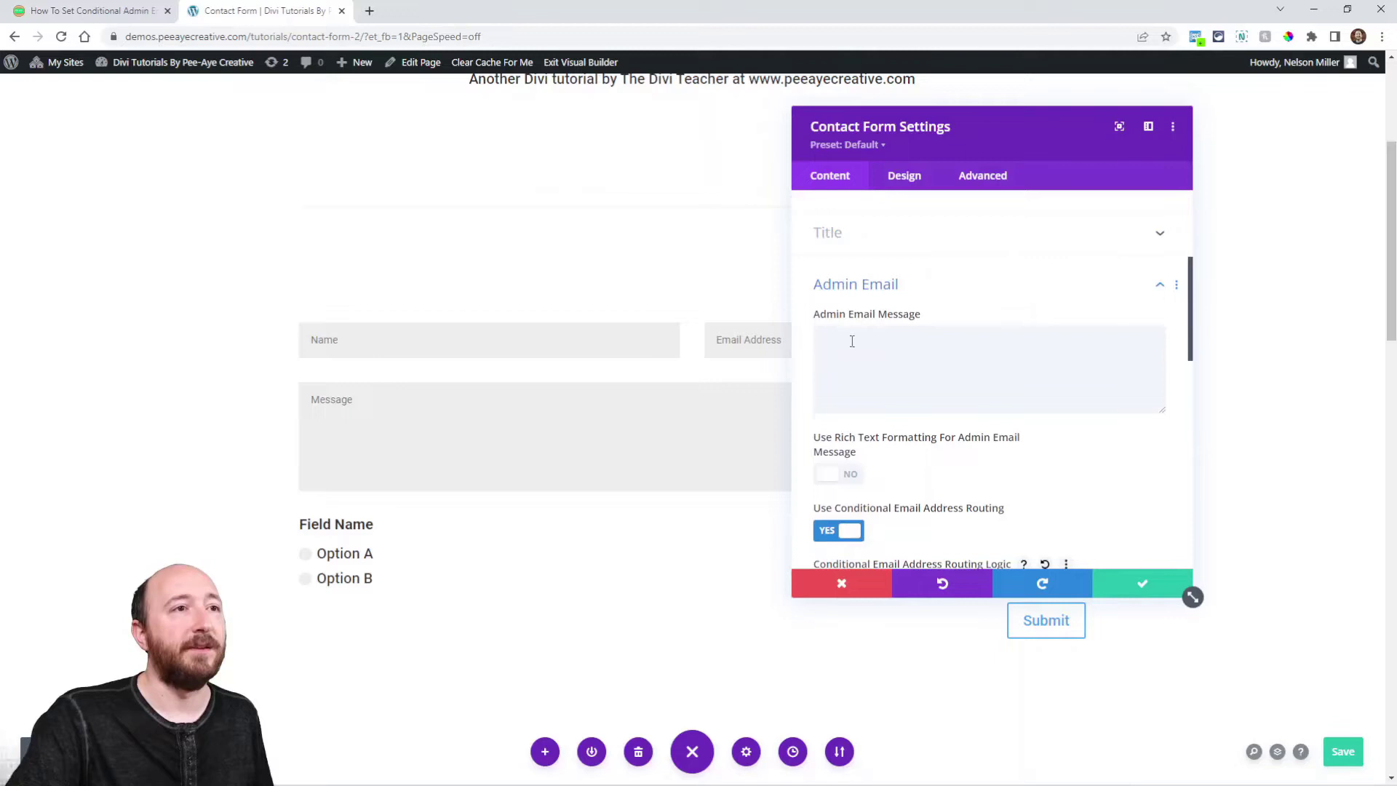
click(855, 355)
click(859, 355)
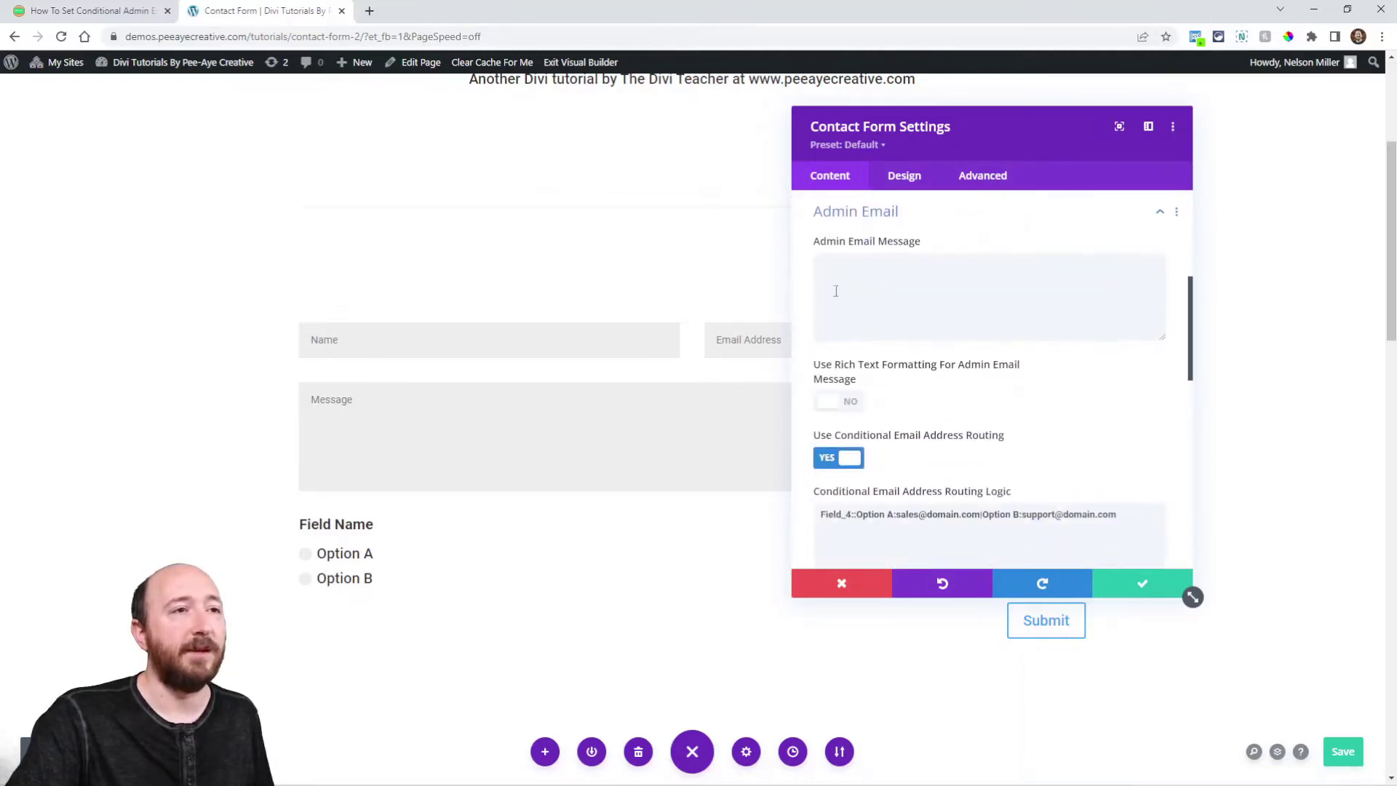
Highlight each routing-logic part: Field_4, Option A with the sales address, Option B with the support address
scroll(899, 318, down, 2)
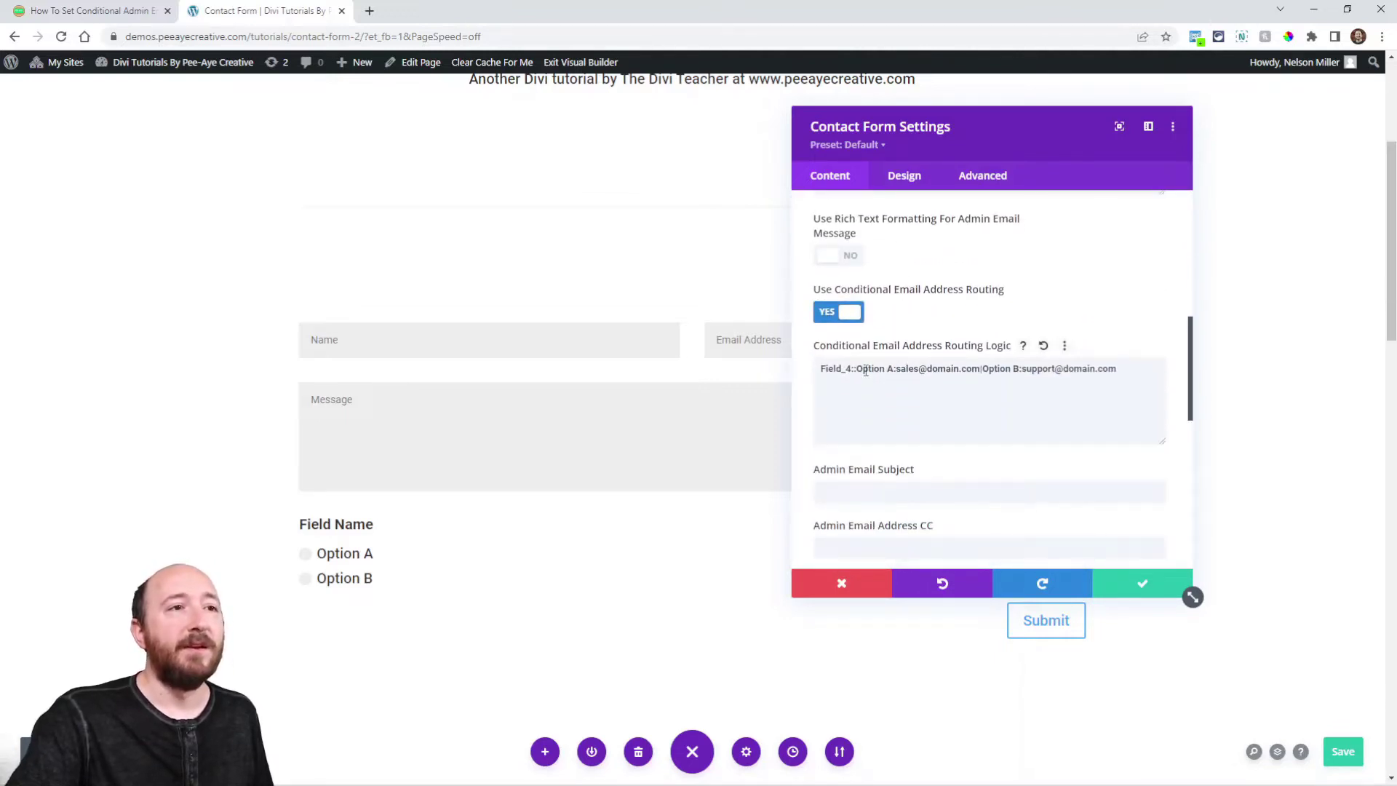
triple_click(866, 369)
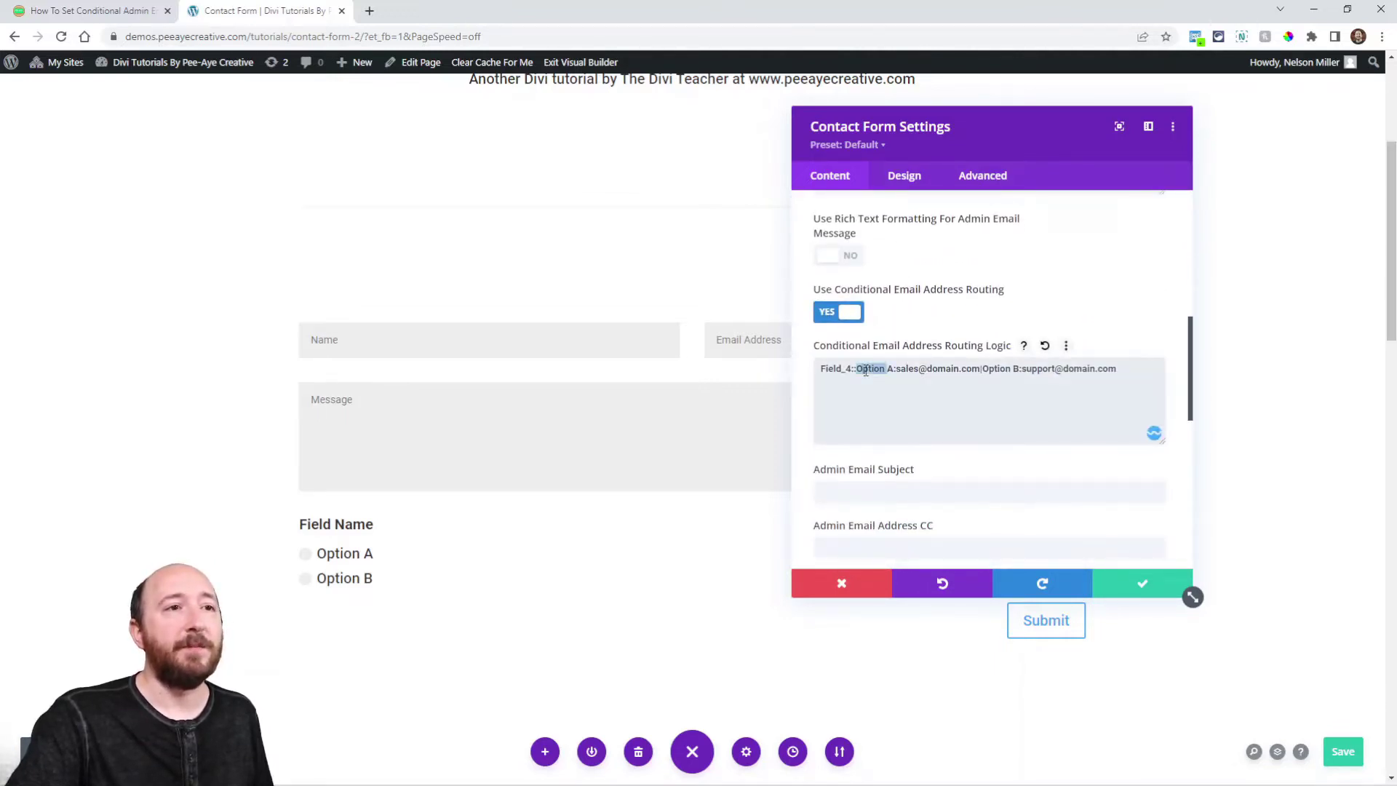
click(902, 393)
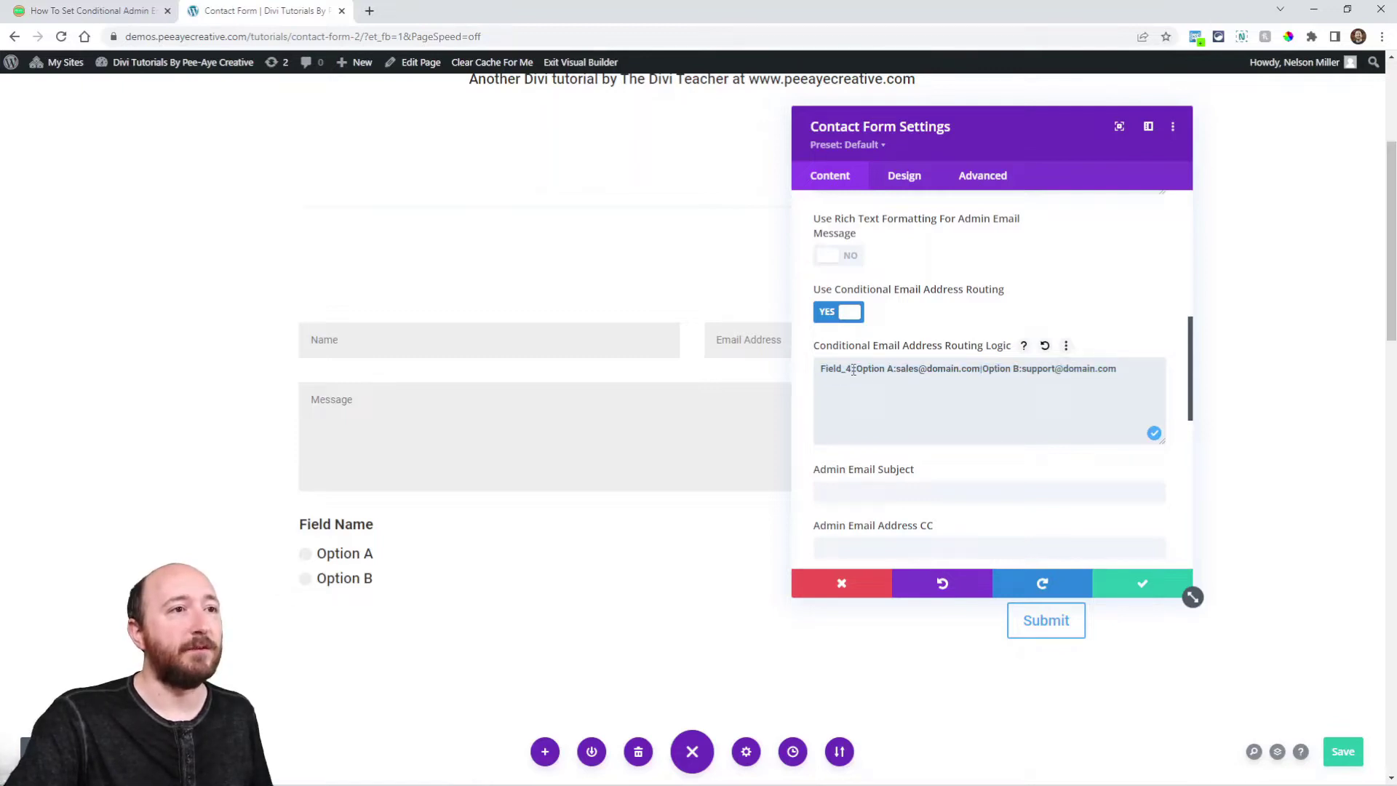
drag(852, 370, 824, 372)
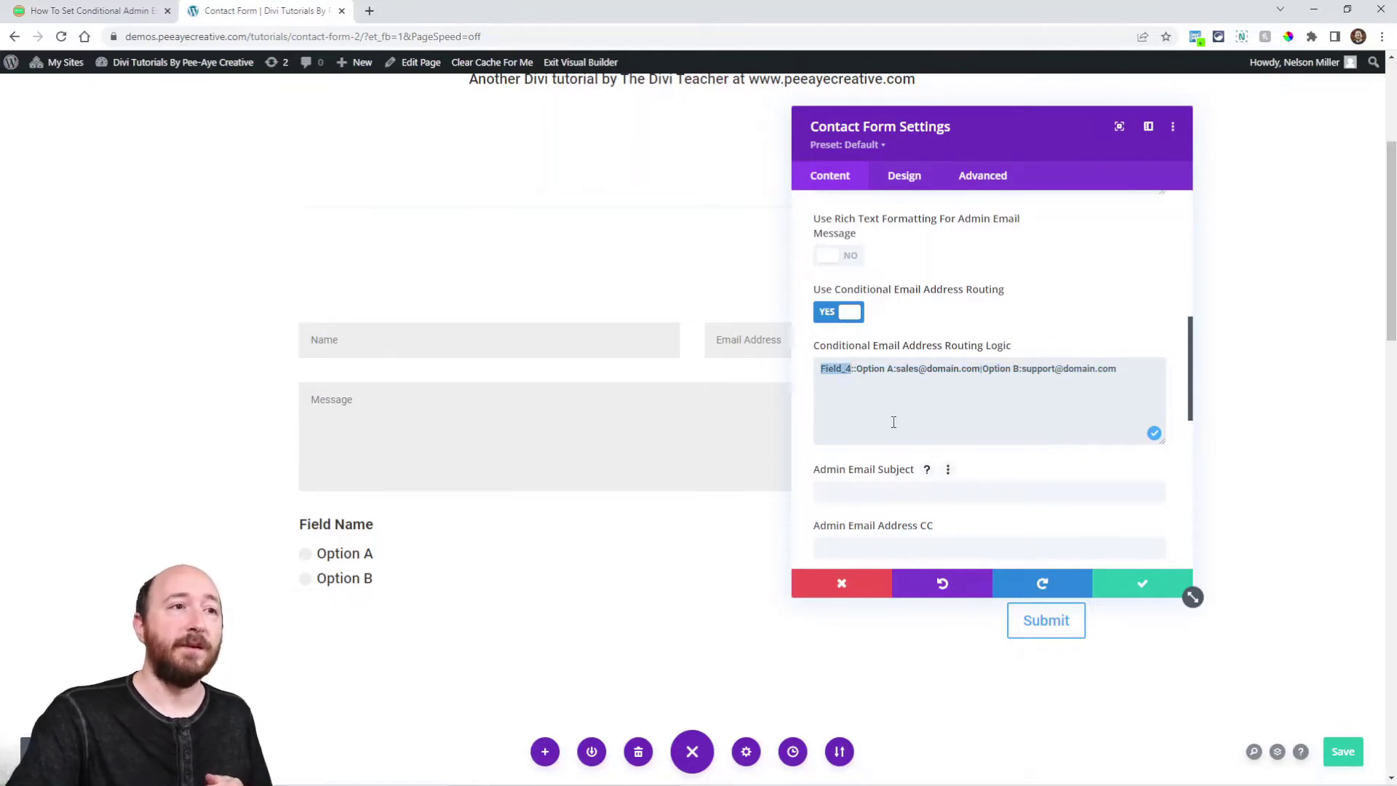
drag(895, 369, 858, 374)
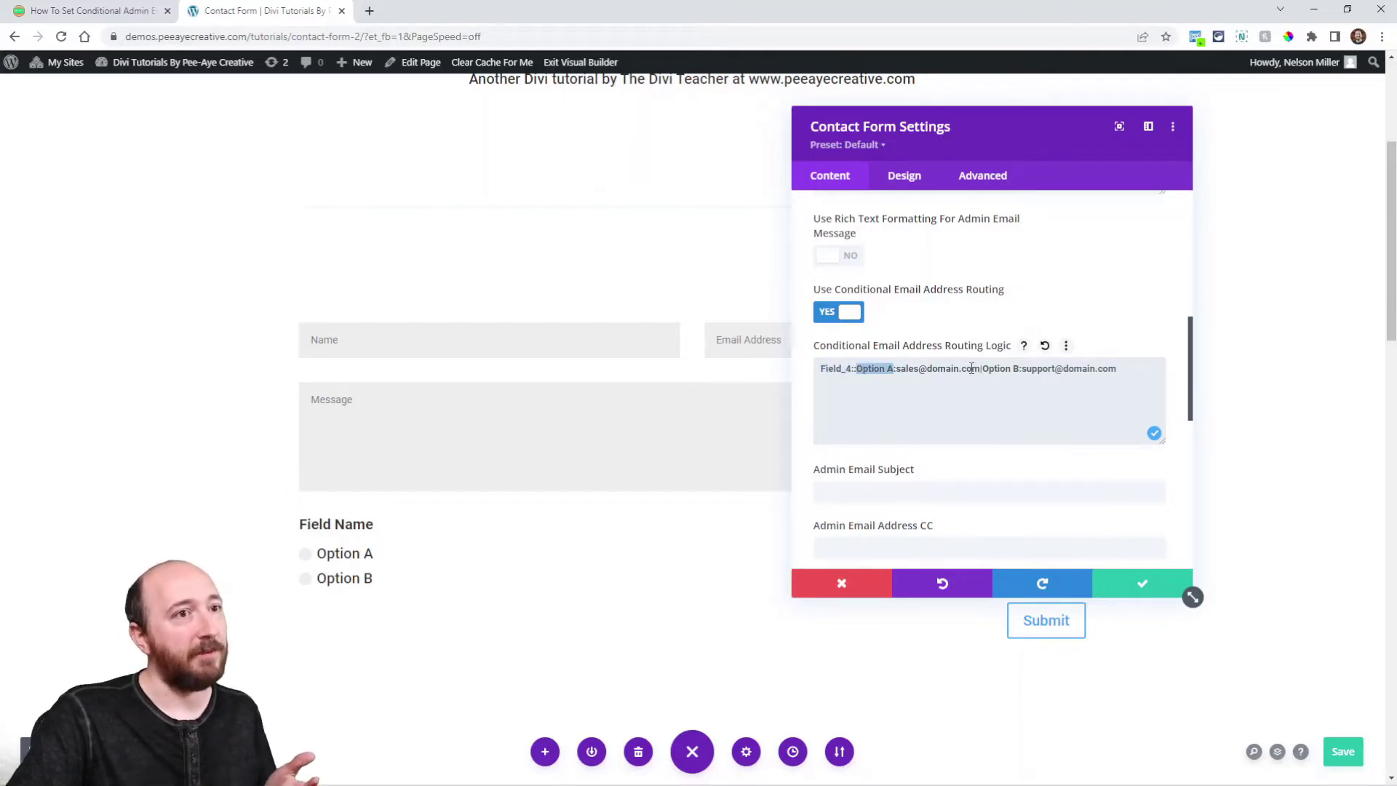
drag(980, 369, 896, 370)
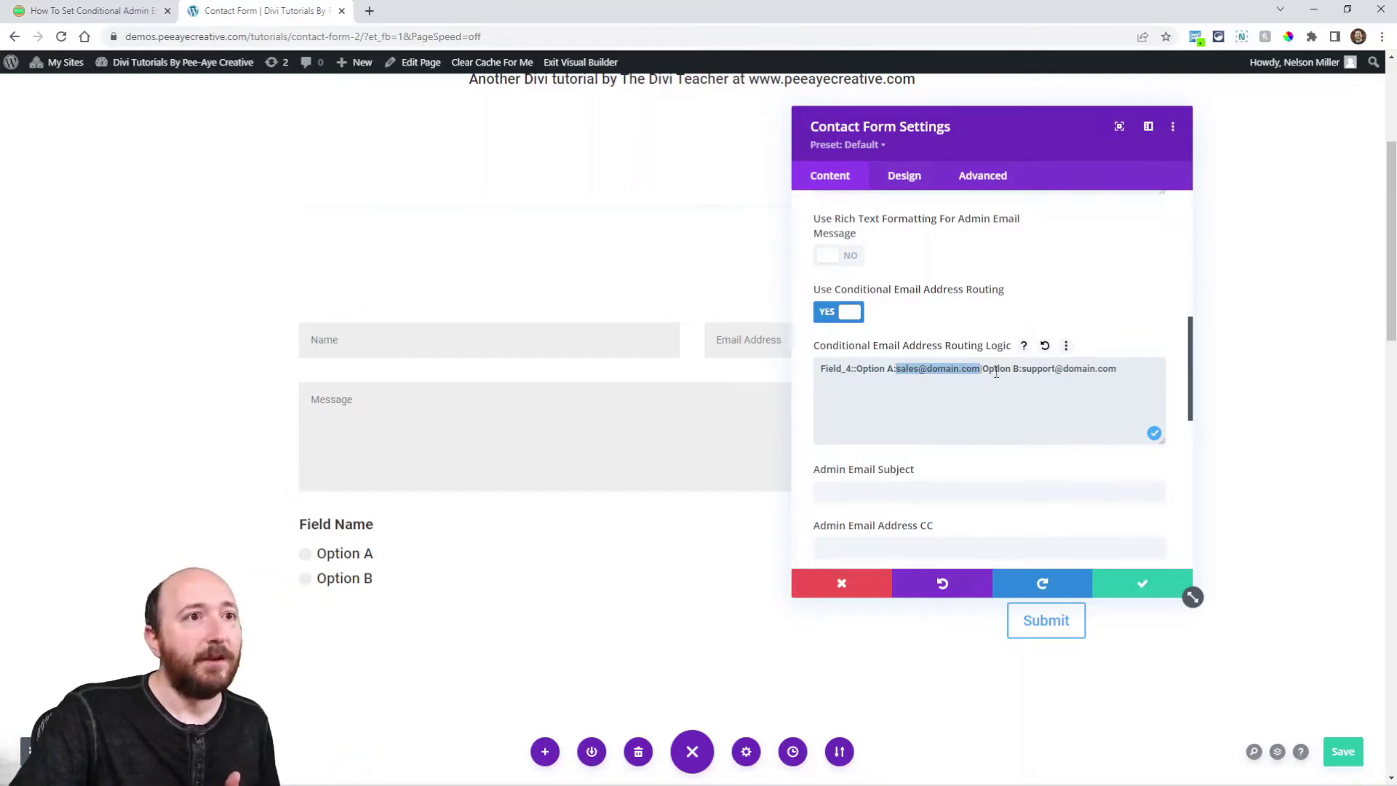
drag(983, 369, 1020, 374)
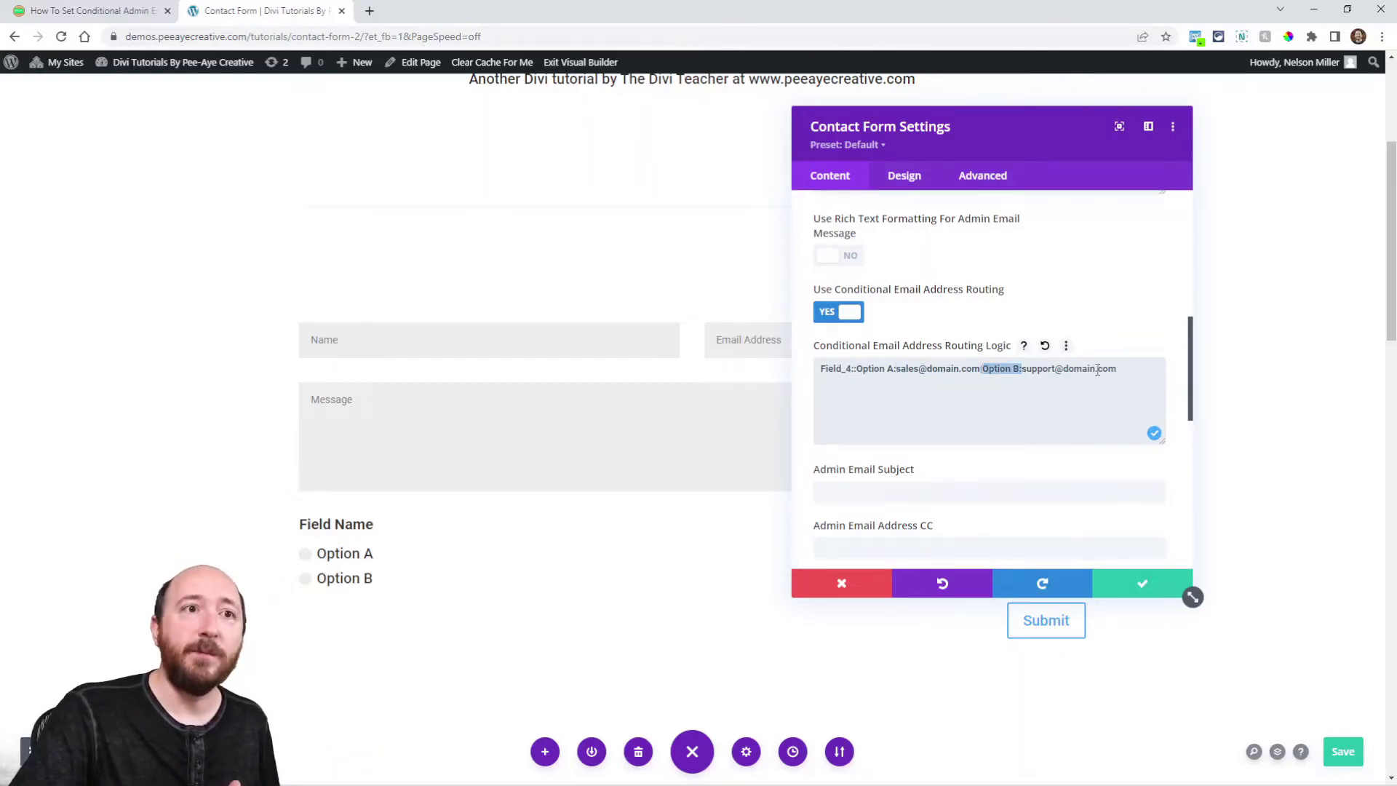
drag(1117, 370, 1022, 373)
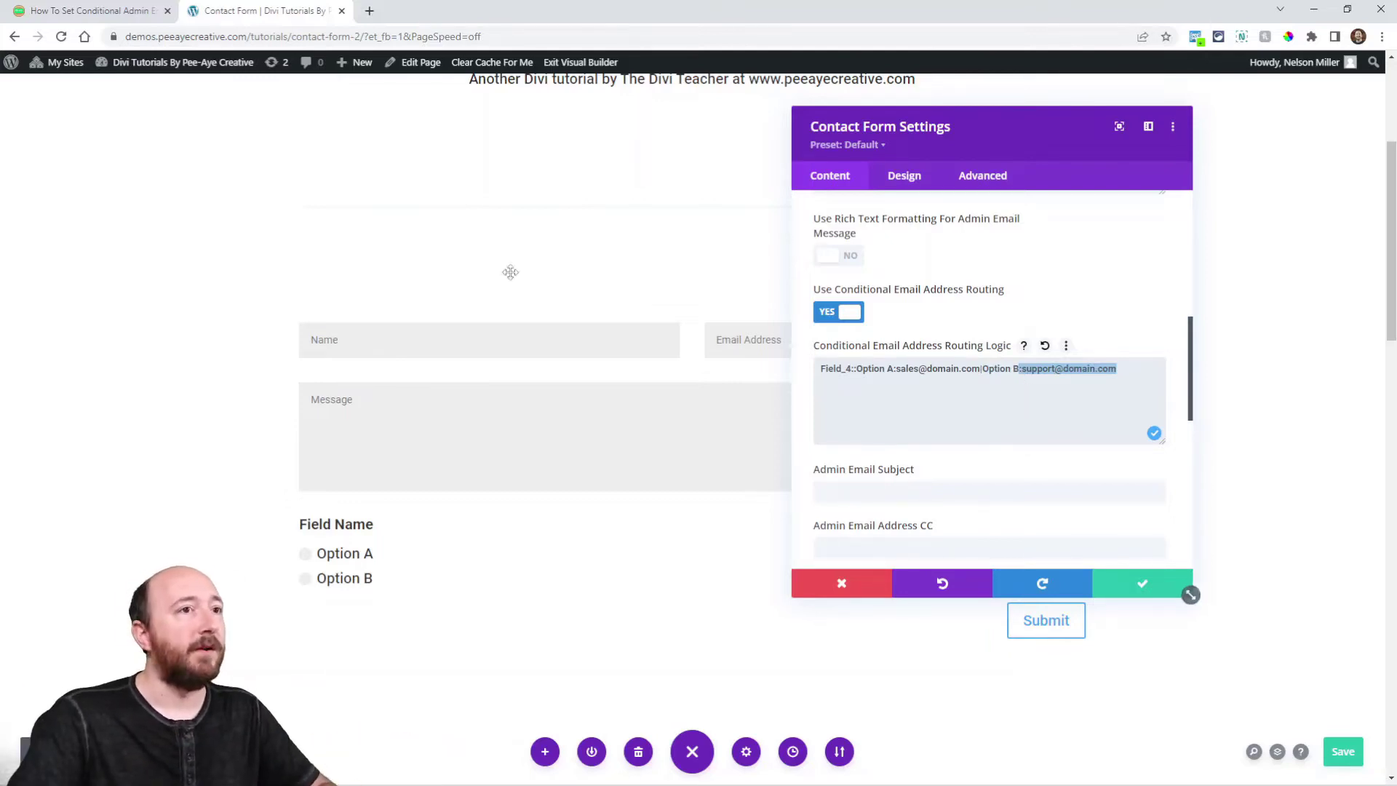
Return to the tutorial article at the Write The Email Routing Logic step
click(87, 10)
scroll(658, 378, down, 4)
scroll(658, 408, down, 2)
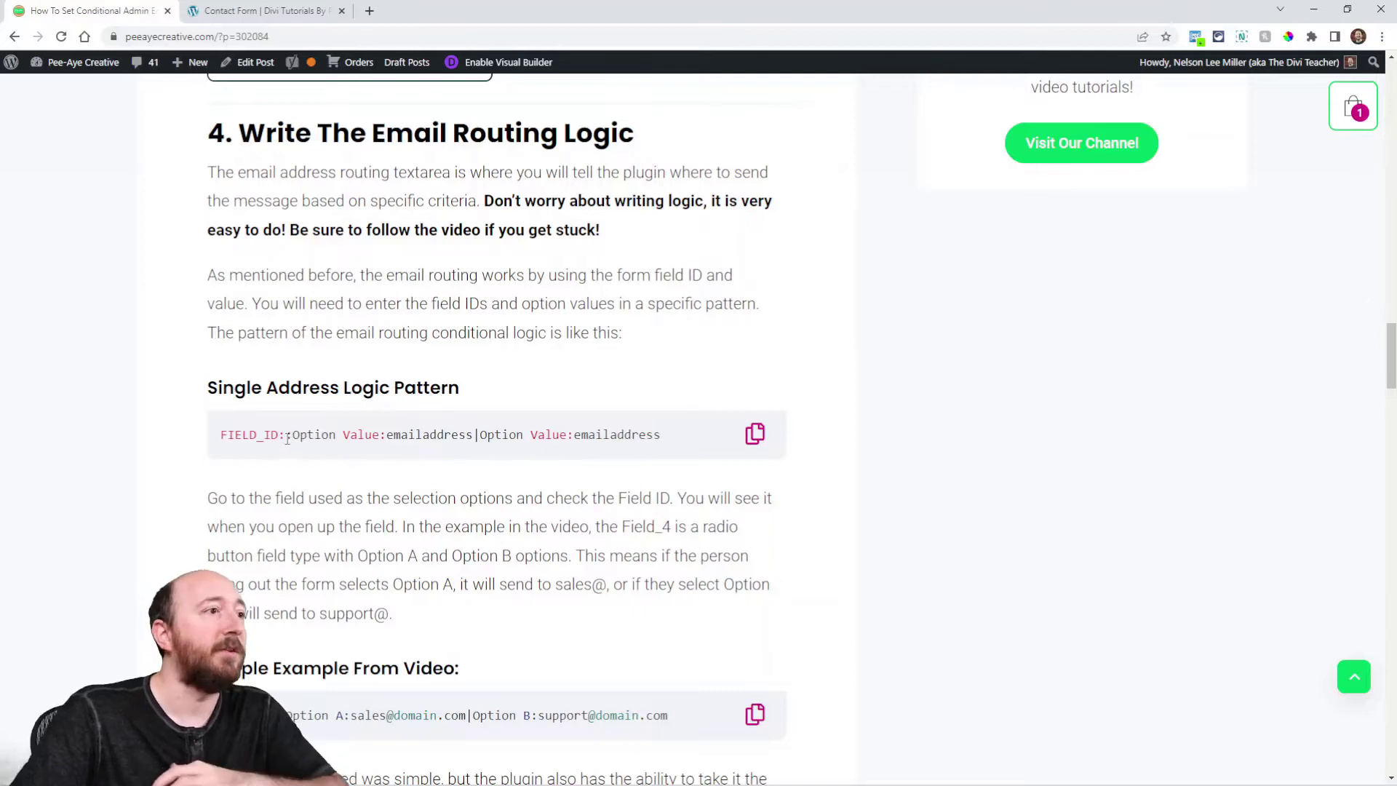
drag(287, 439, 216, 447)
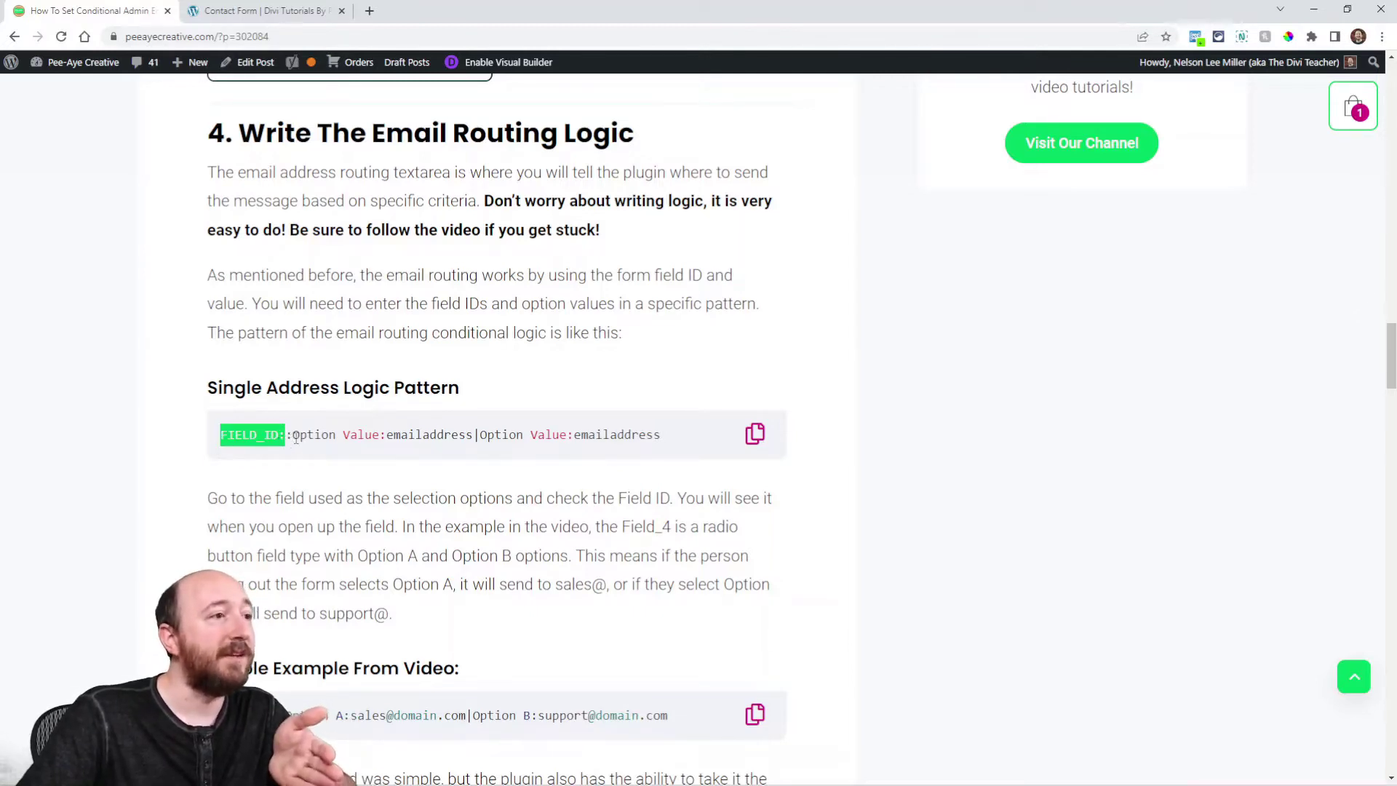
drag(294, 438, 383, 442)
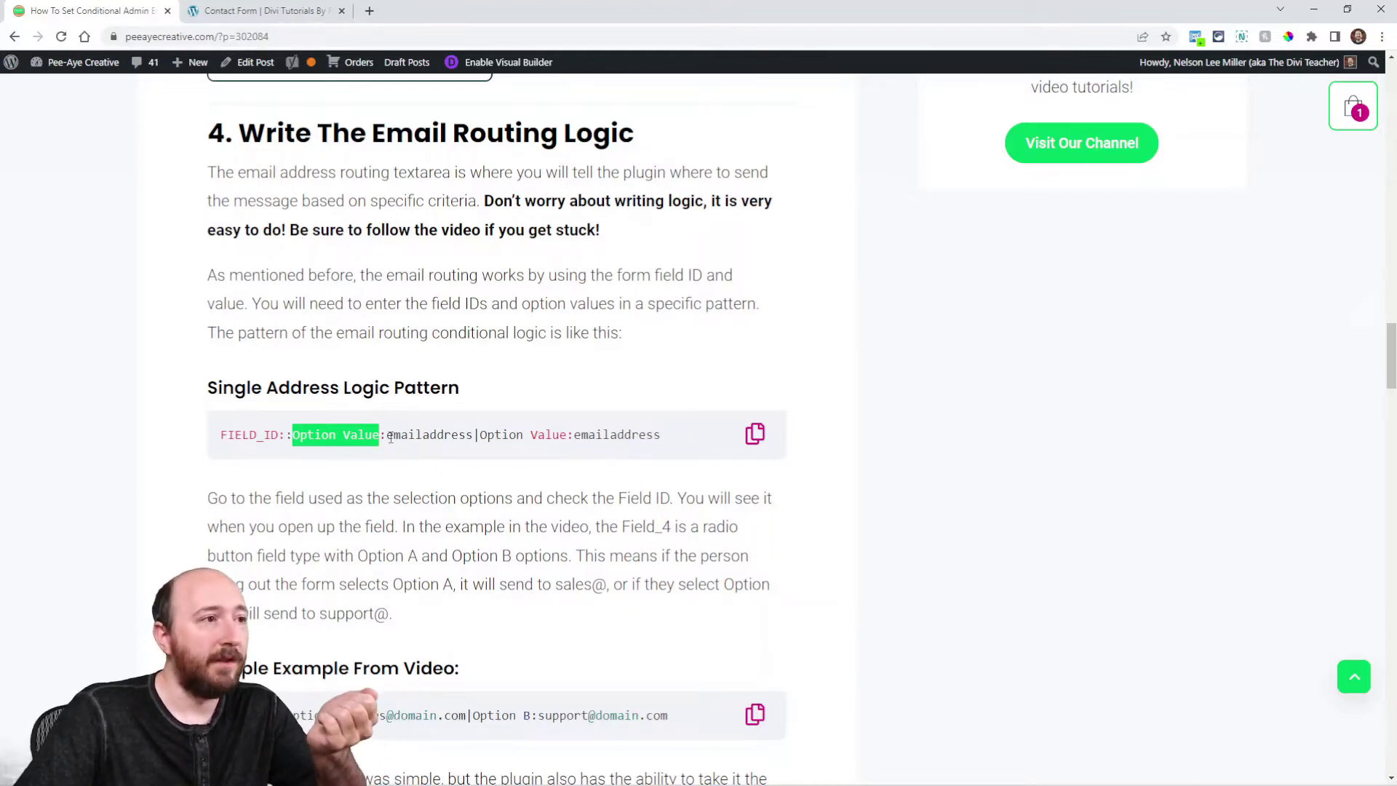
drag(387, 436, 469, 436)
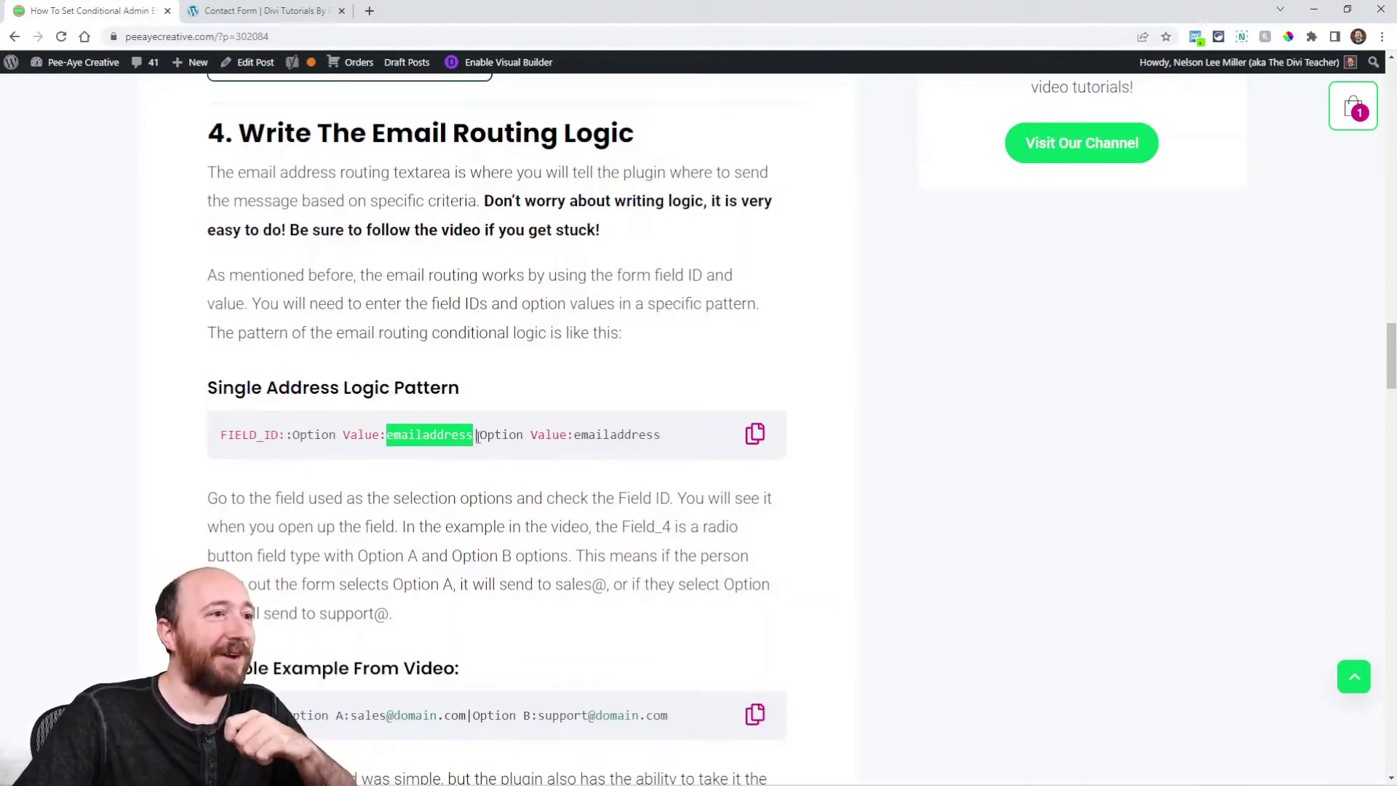
drag(480, 435, 568, 437)
drag(663, 435, 575, 435)
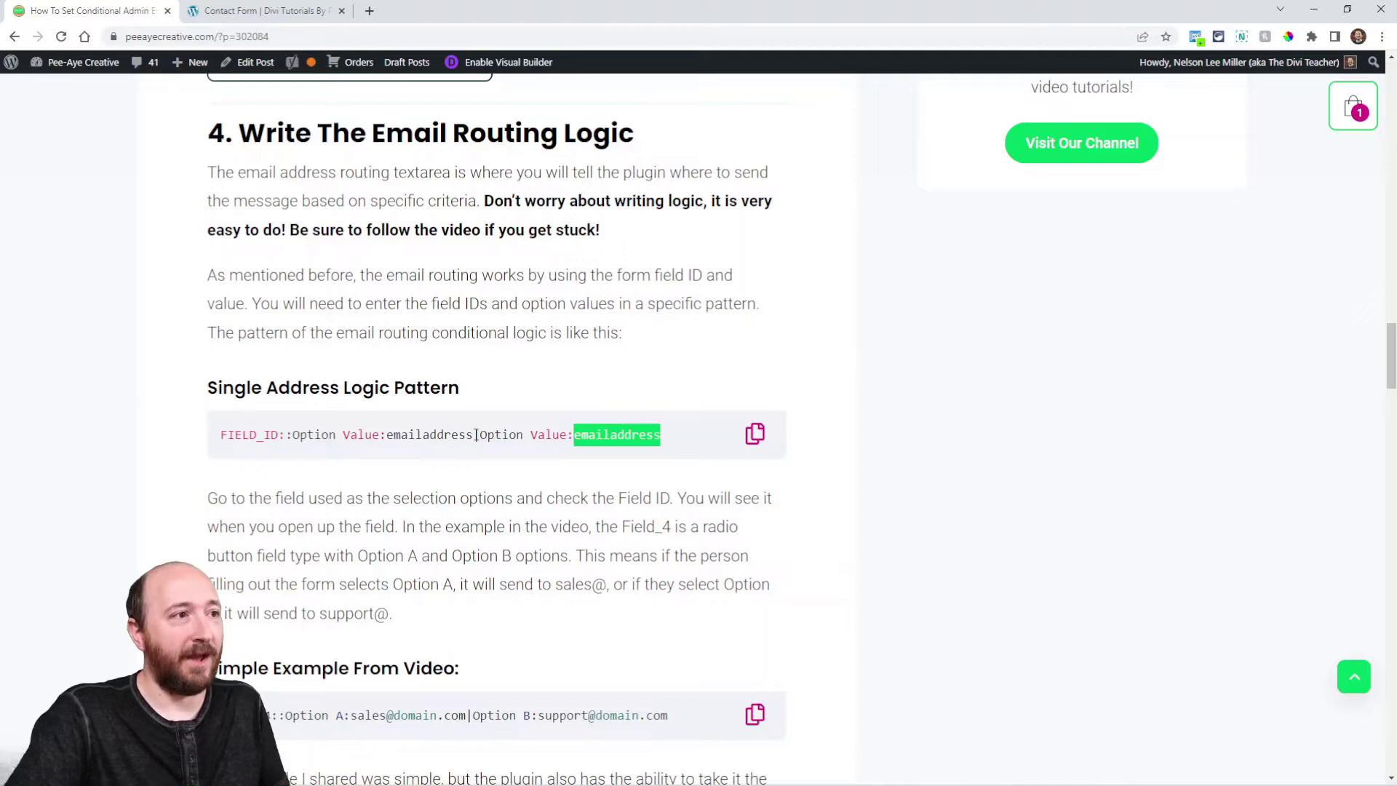
drag(476, 435, 673, 446)
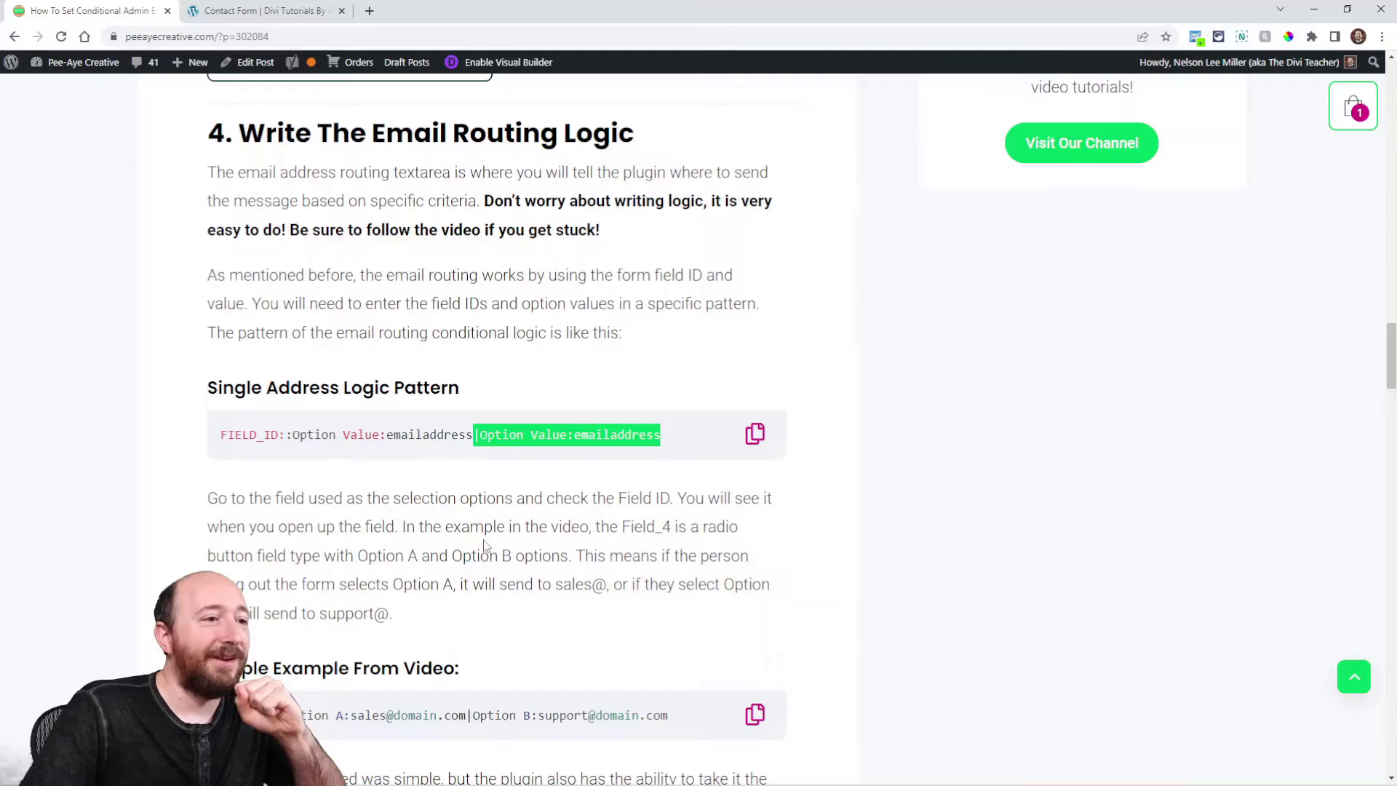
Scroll the article through the Multiple Addresses Logic Pattern and the Advanced Example
scroll(484, 546, down, 4)
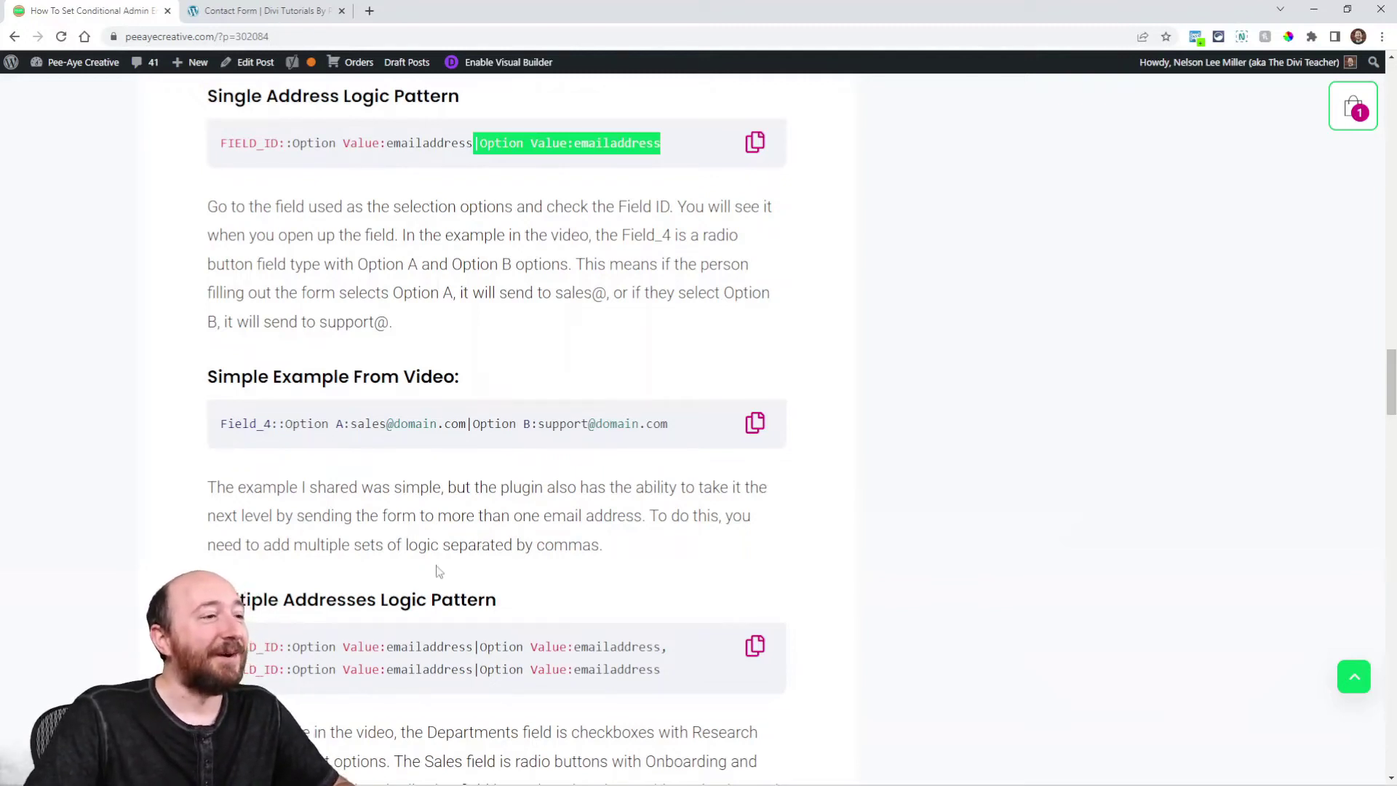
scroll(445, 571, down, 4)
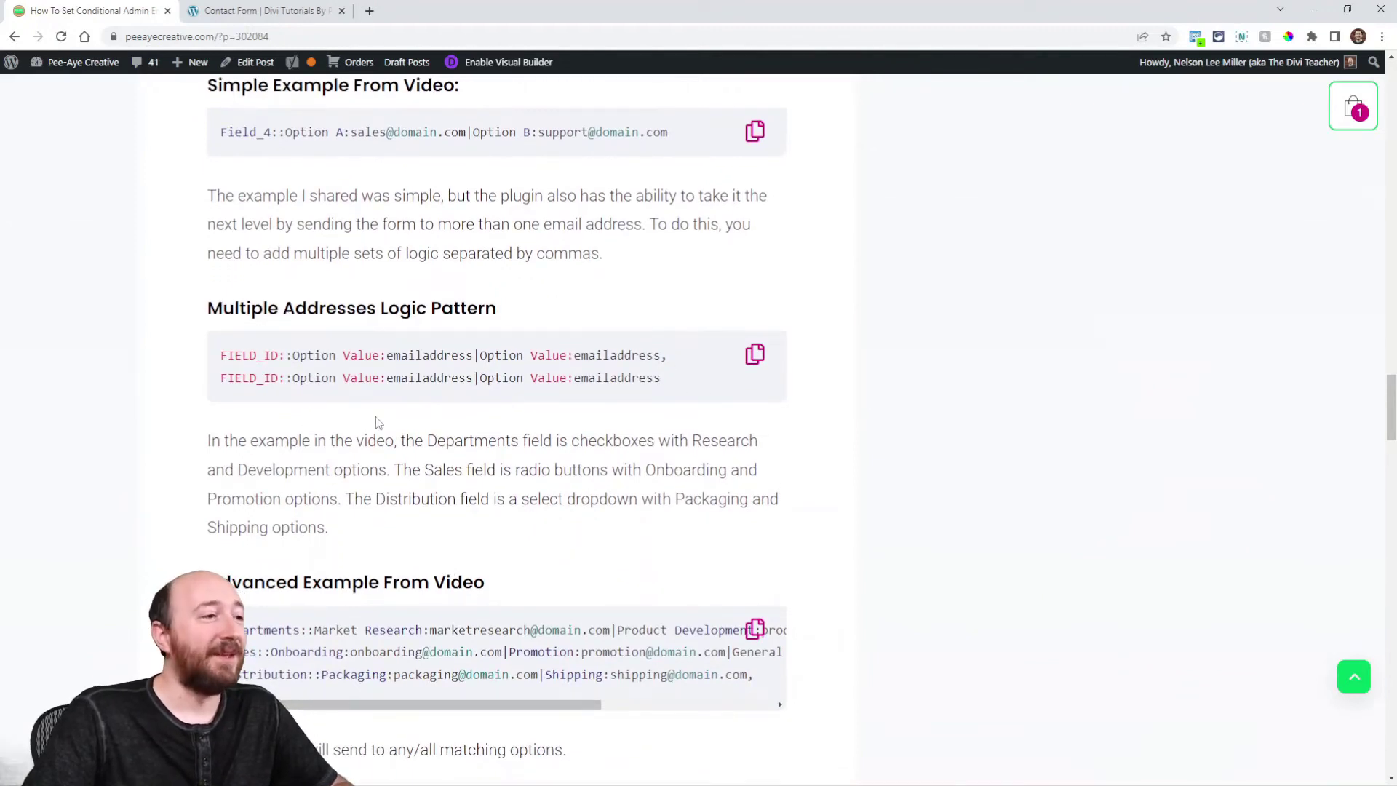
scroll(397, 433, down, 2)
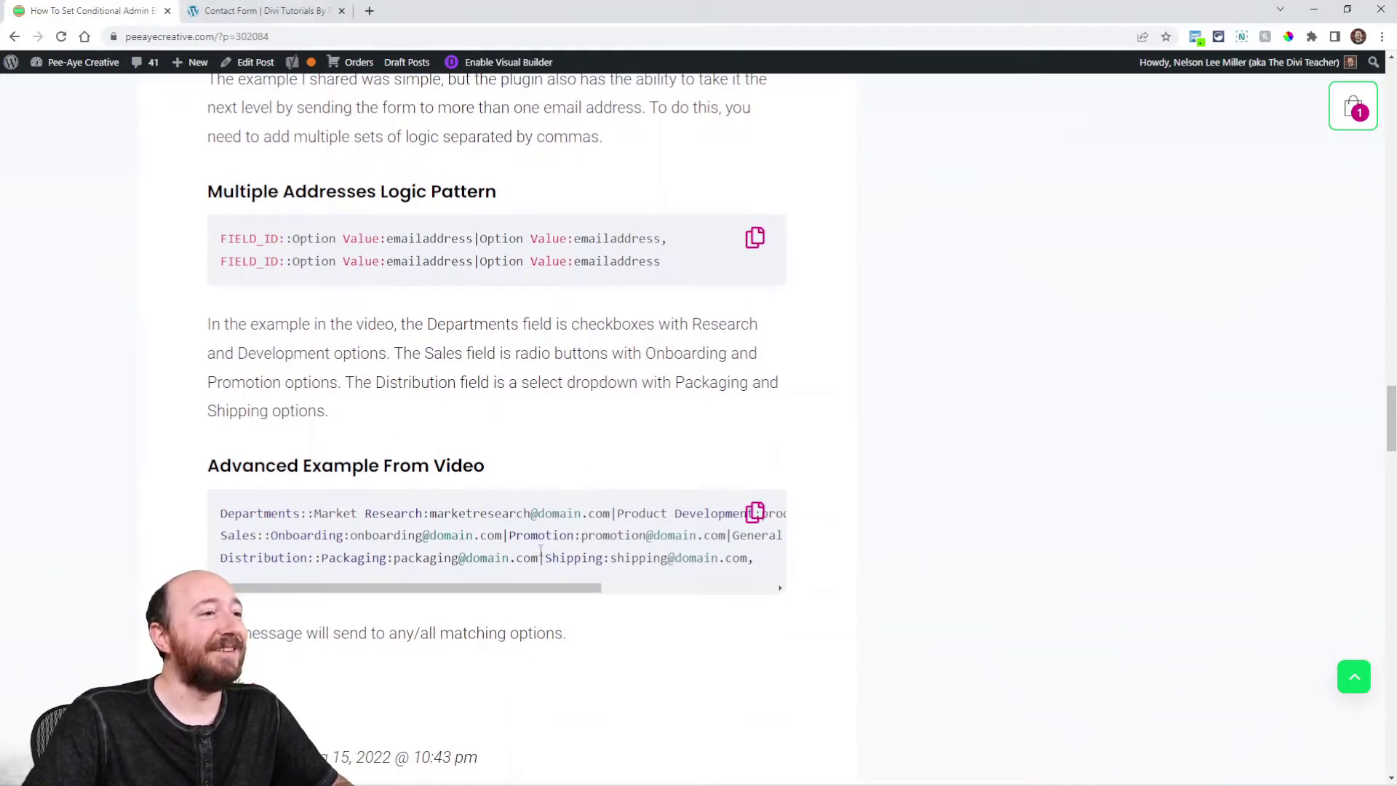
Open the Departments field's settings and its Checkboxes options, Market Research and Product Development
click(284, 13)
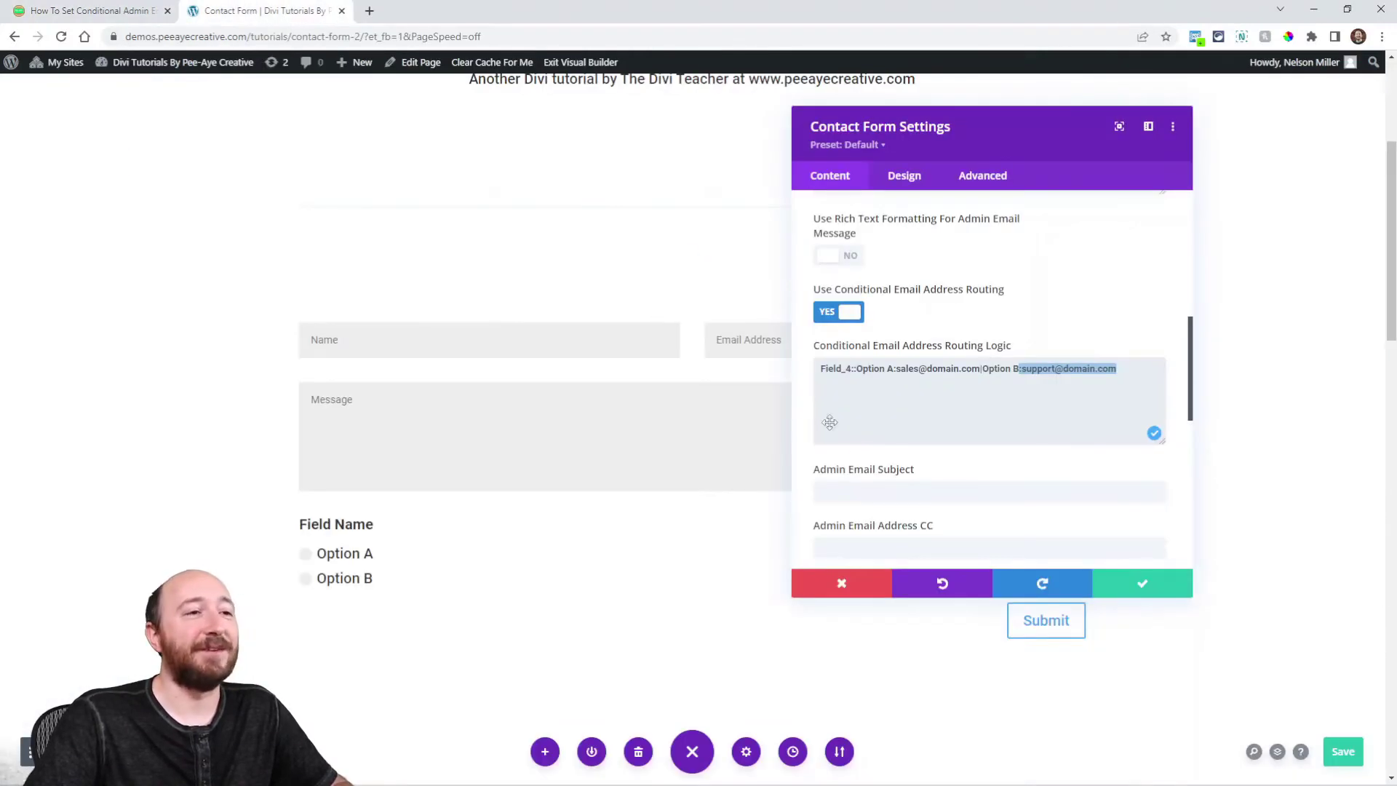
click(1143, 583)
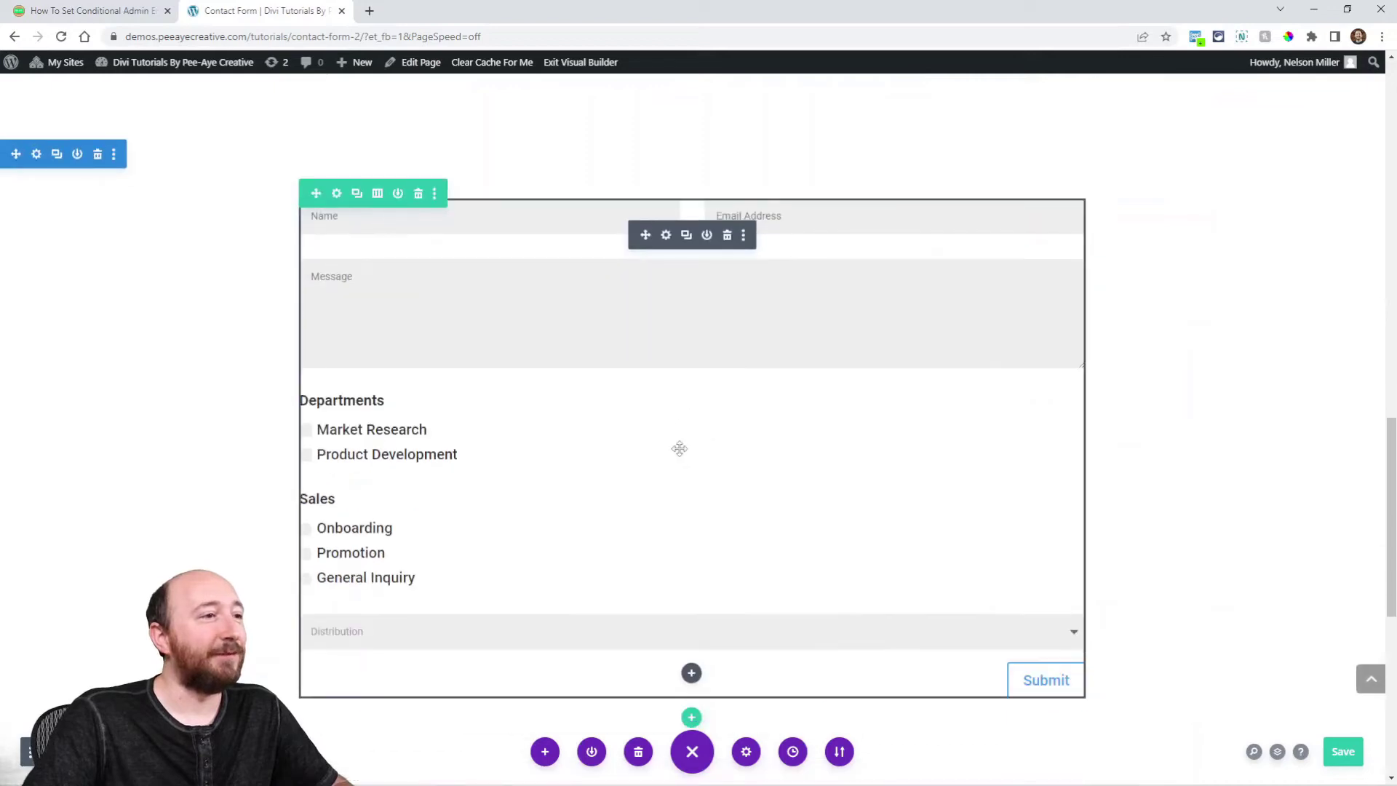
click(665, 235)
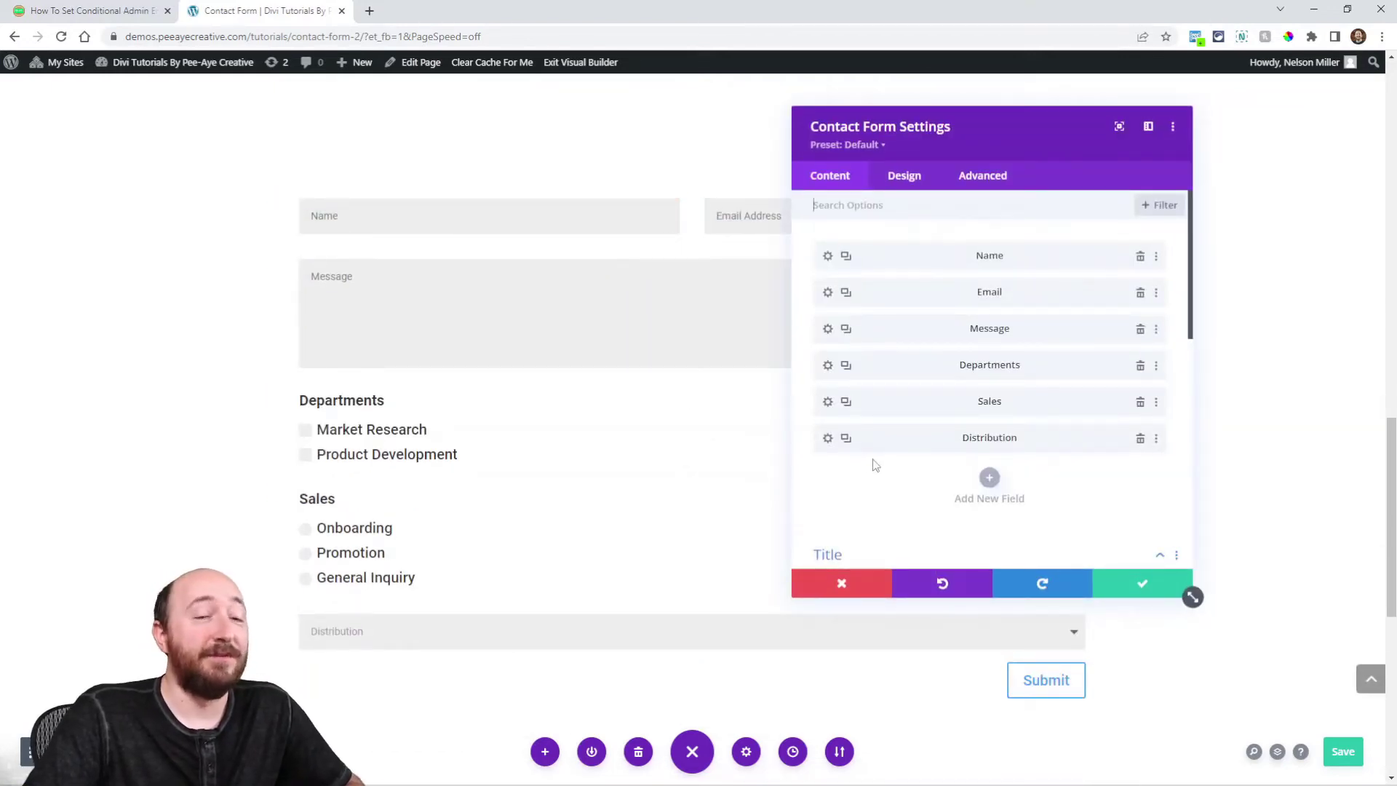
click(828, 366)
drag(910, 295, 809, 308)
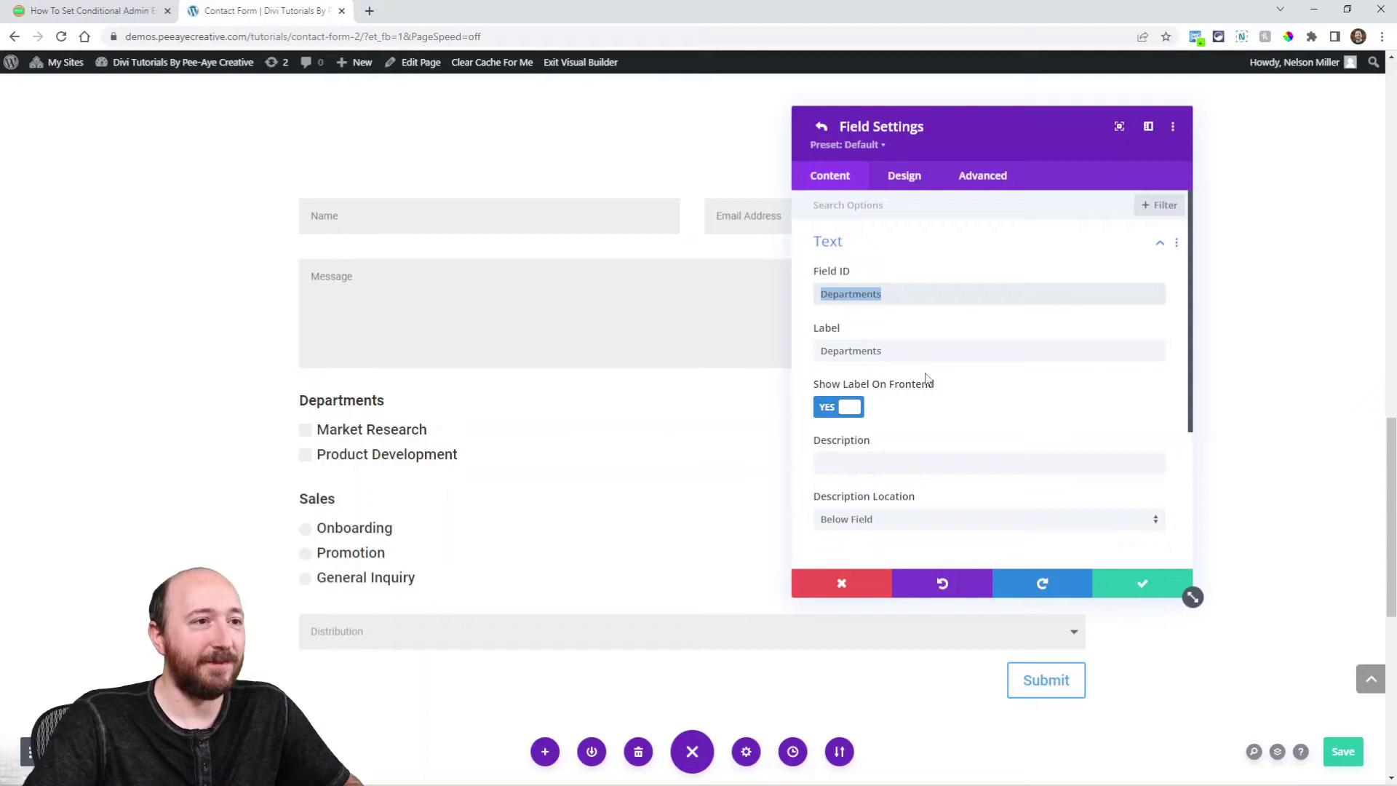
scroll(920, 397, down, 3)
click(844, 364)
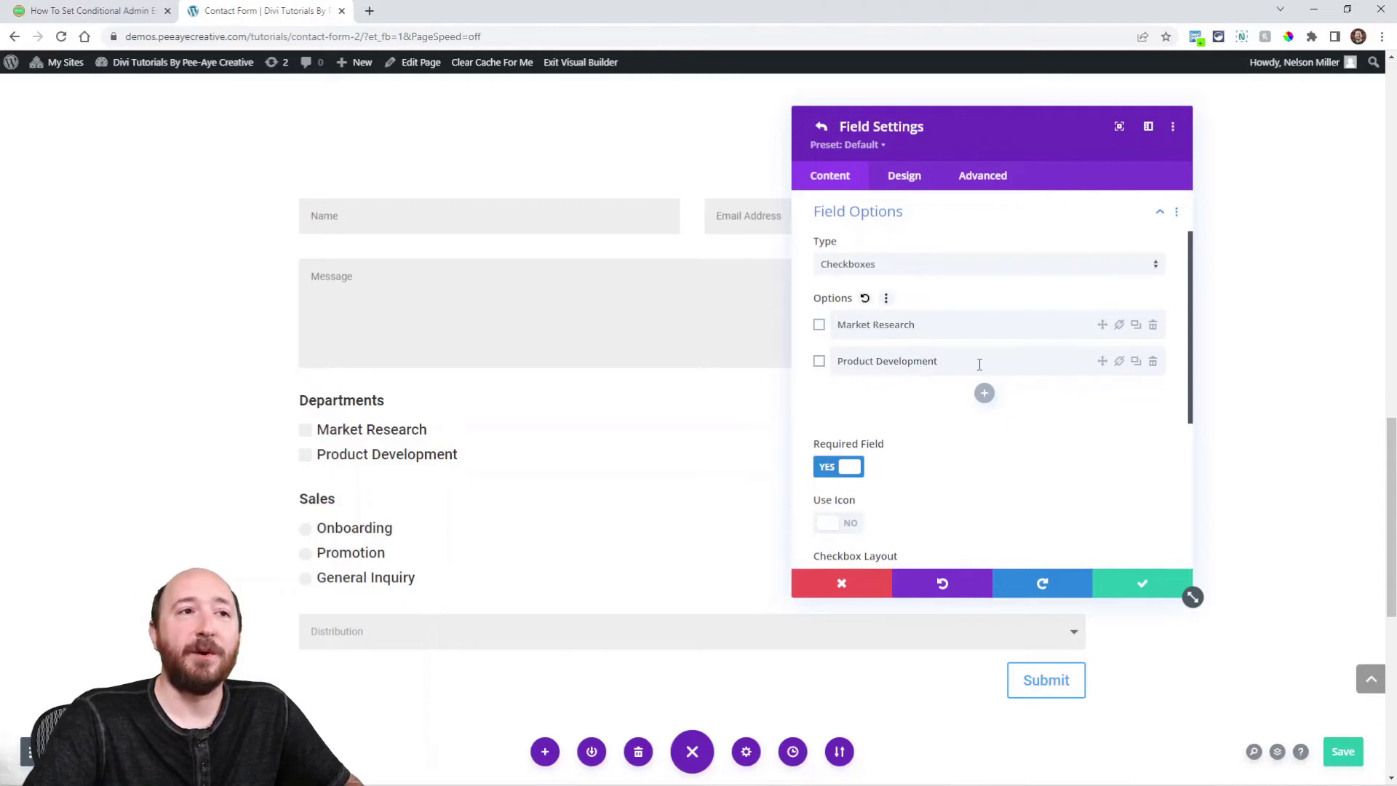
In the article's code, highlight the Departments rules for Market Research and Product Development
click(139, 10)
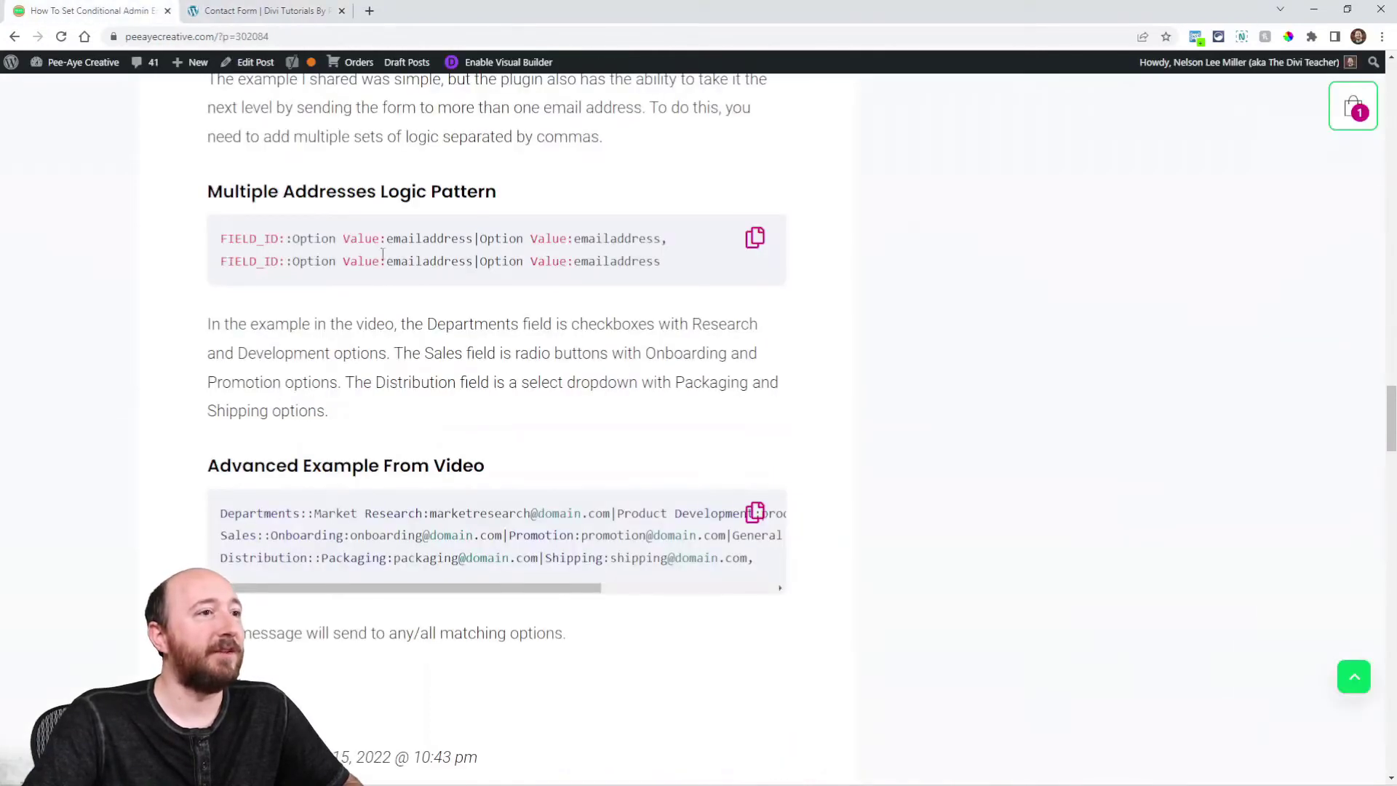
scroll(382, 253, down, 2)
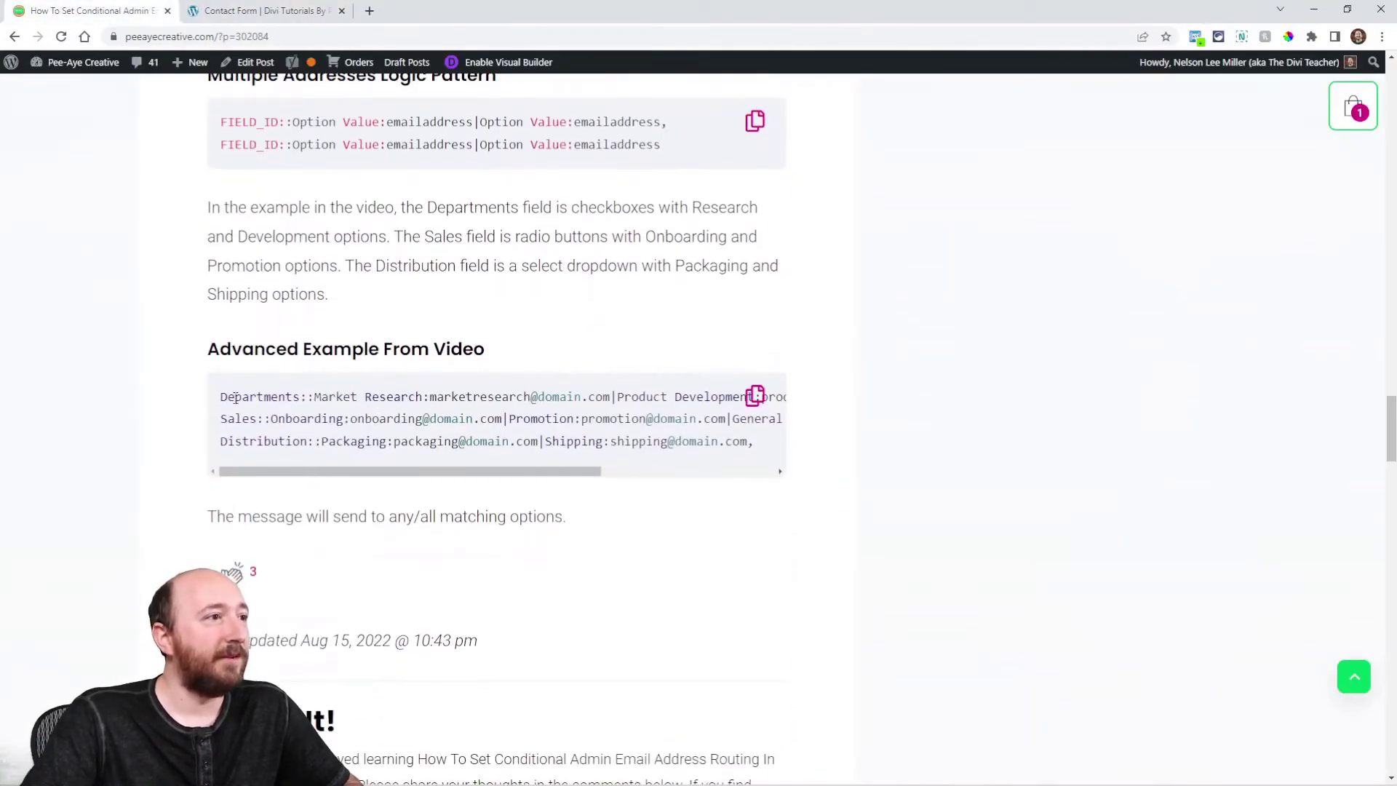
drag(219, 396, 613, 412)
click(443, 402)
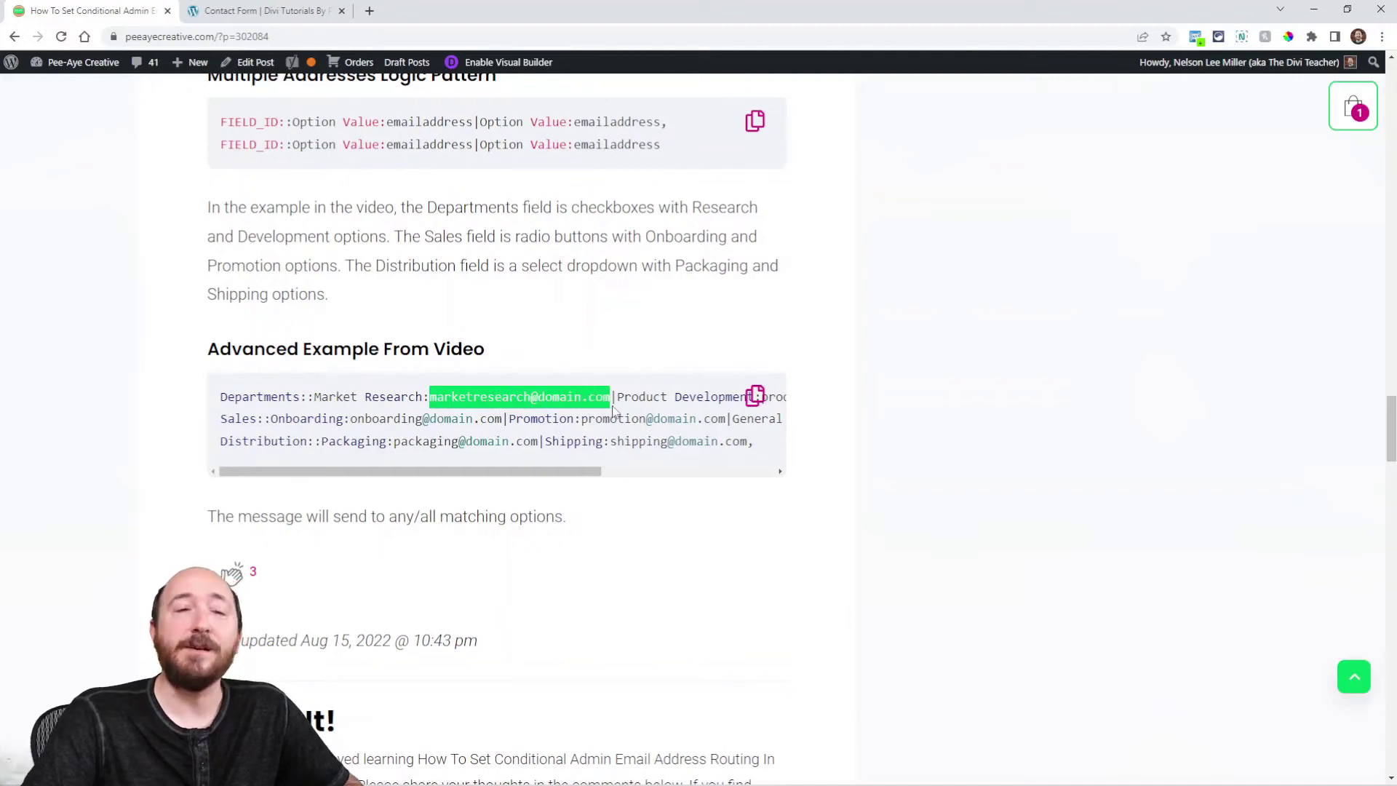
click(613, 398)
drag(613, 398, 314, 399)
click(619, 396)
drag(619, 394, 801, 404)
click(500, 397)
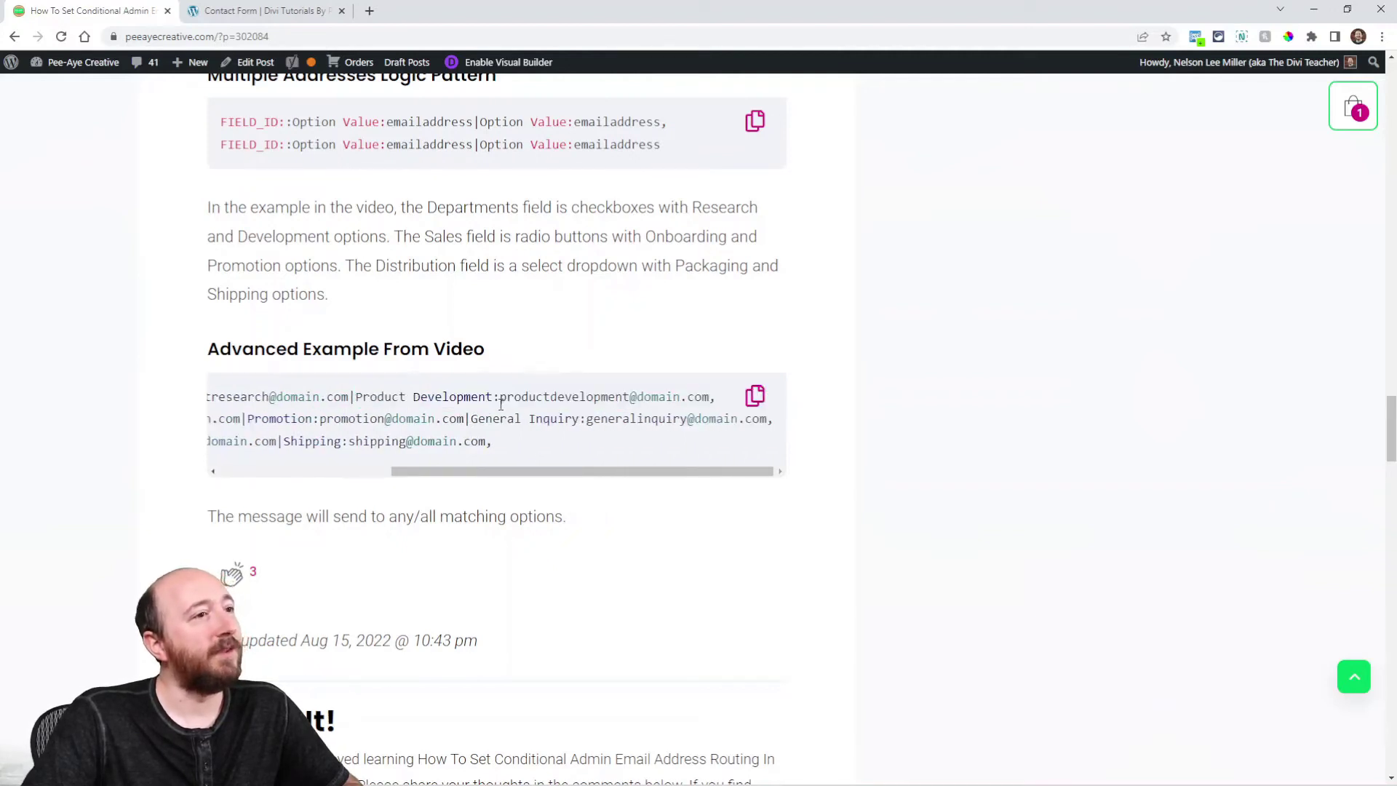
drag(500, 397, 629, 411)
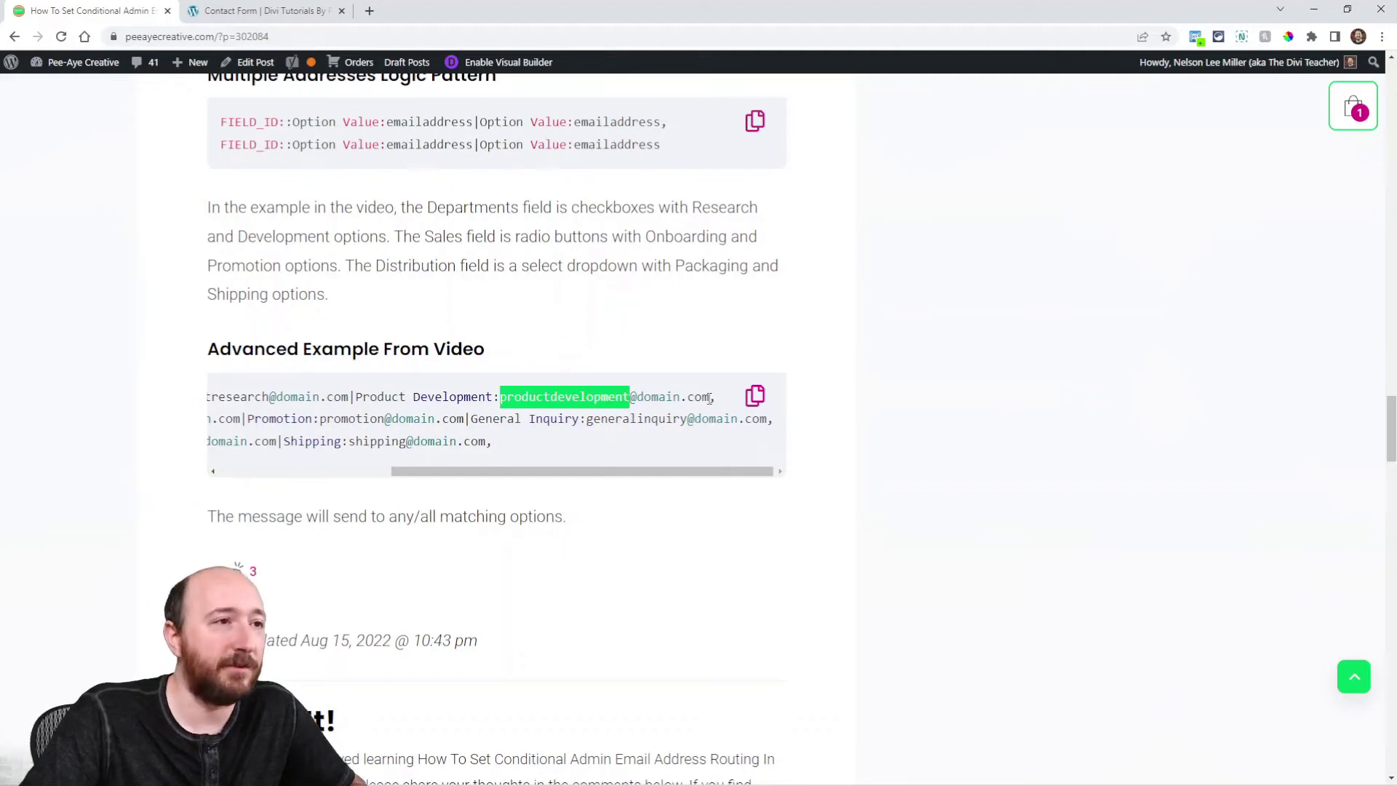
drag(719, 397, 267, 419)
click(230, 420)
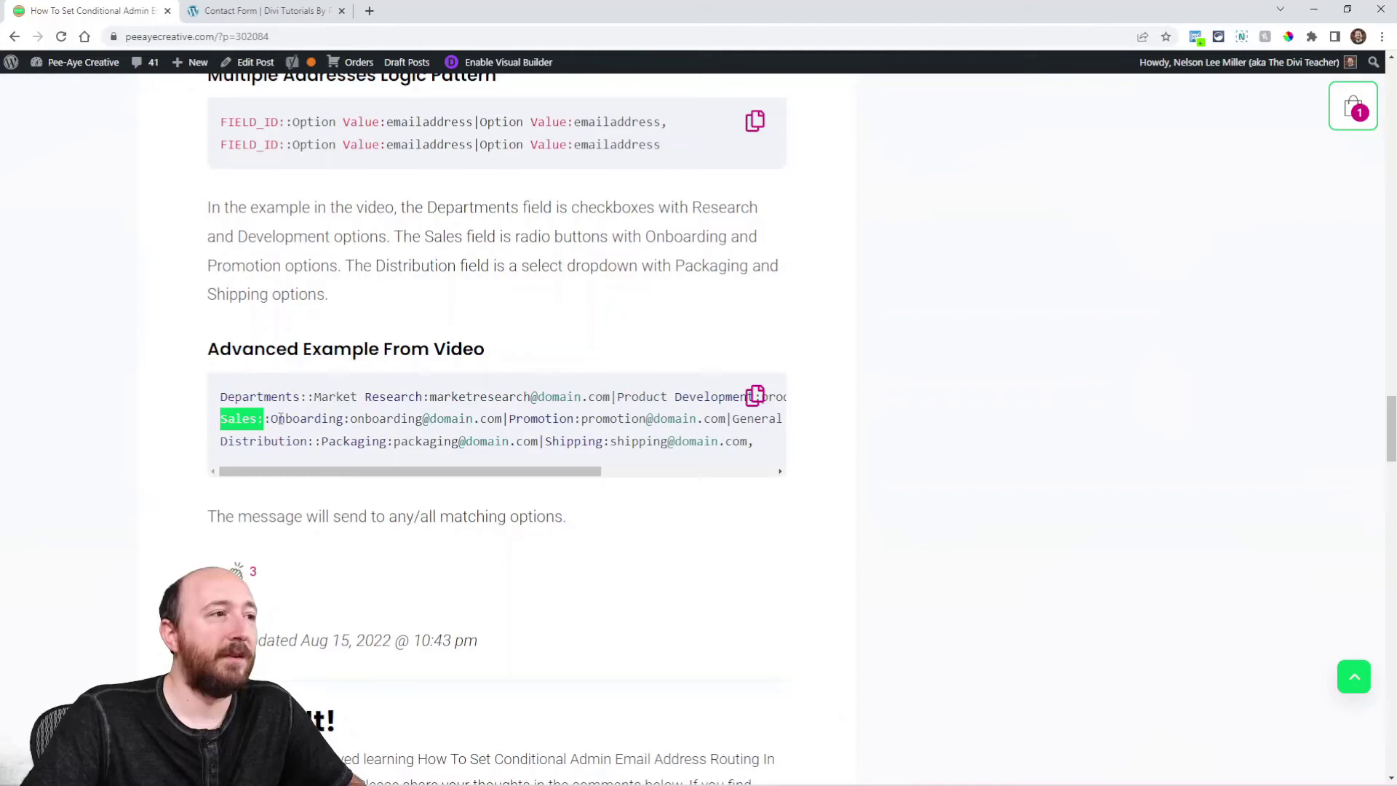
Highlight the Sales line's Onboarding and Promotion options and compare them with the builder's Sales field
drag(272, 419, 350, 420)
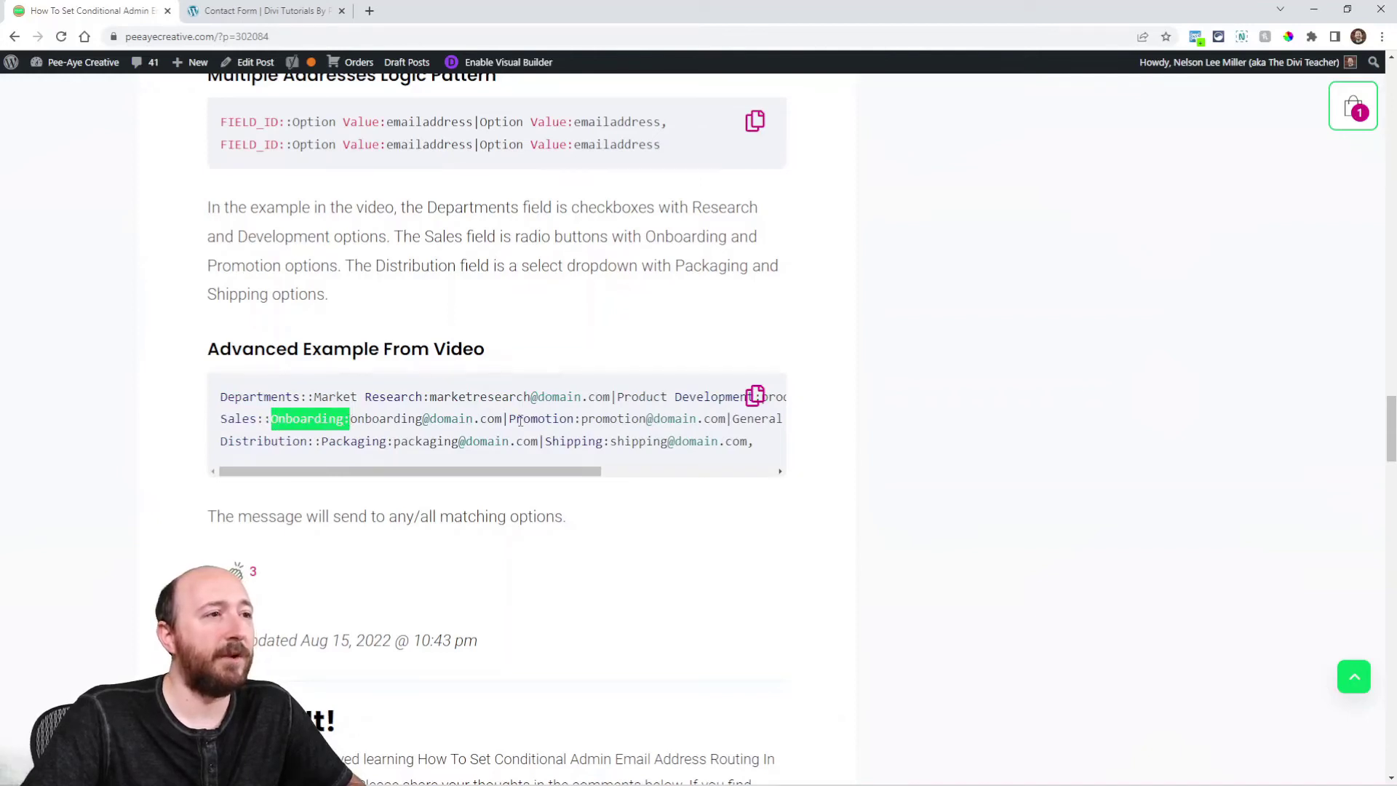
drag(509, 420, 595, 421)
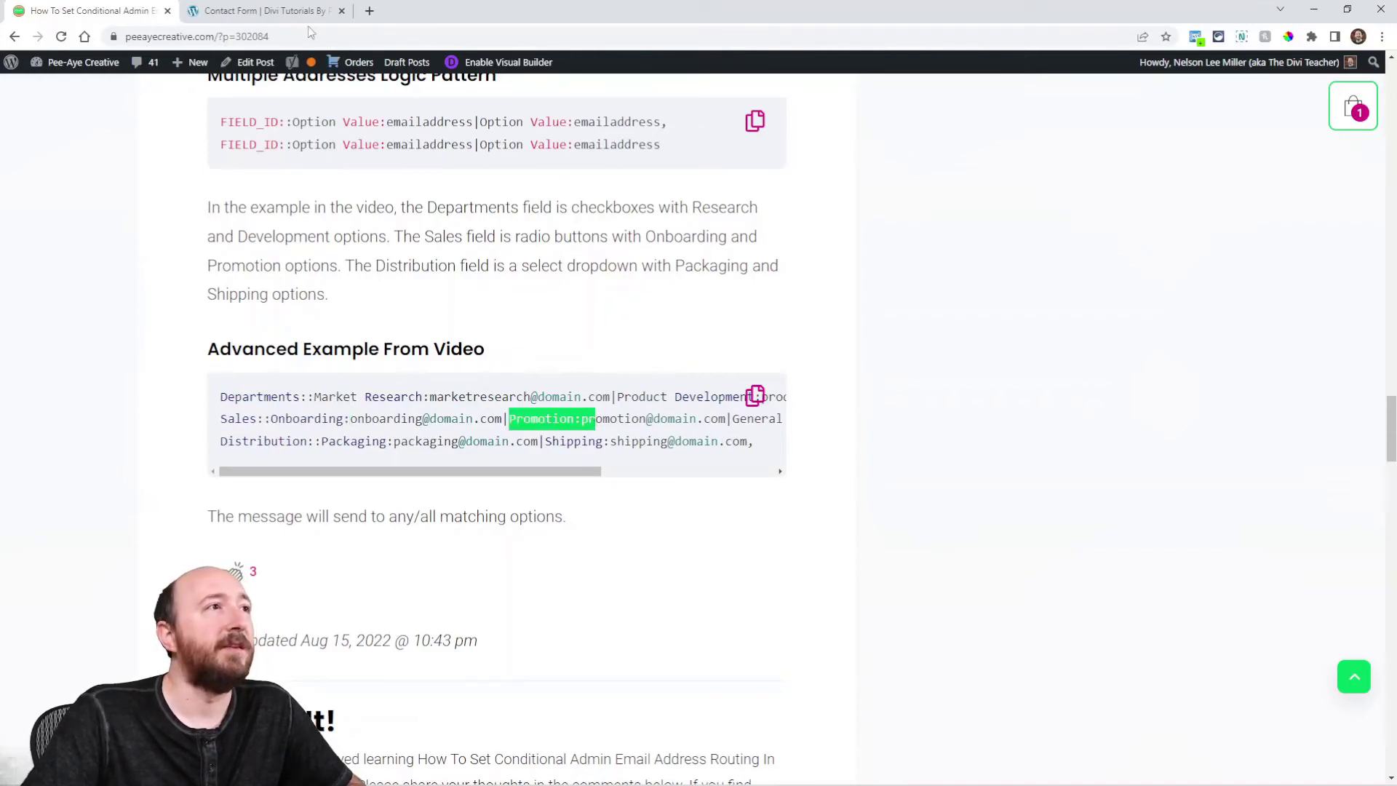
click(256, 10)
click(822, 129)
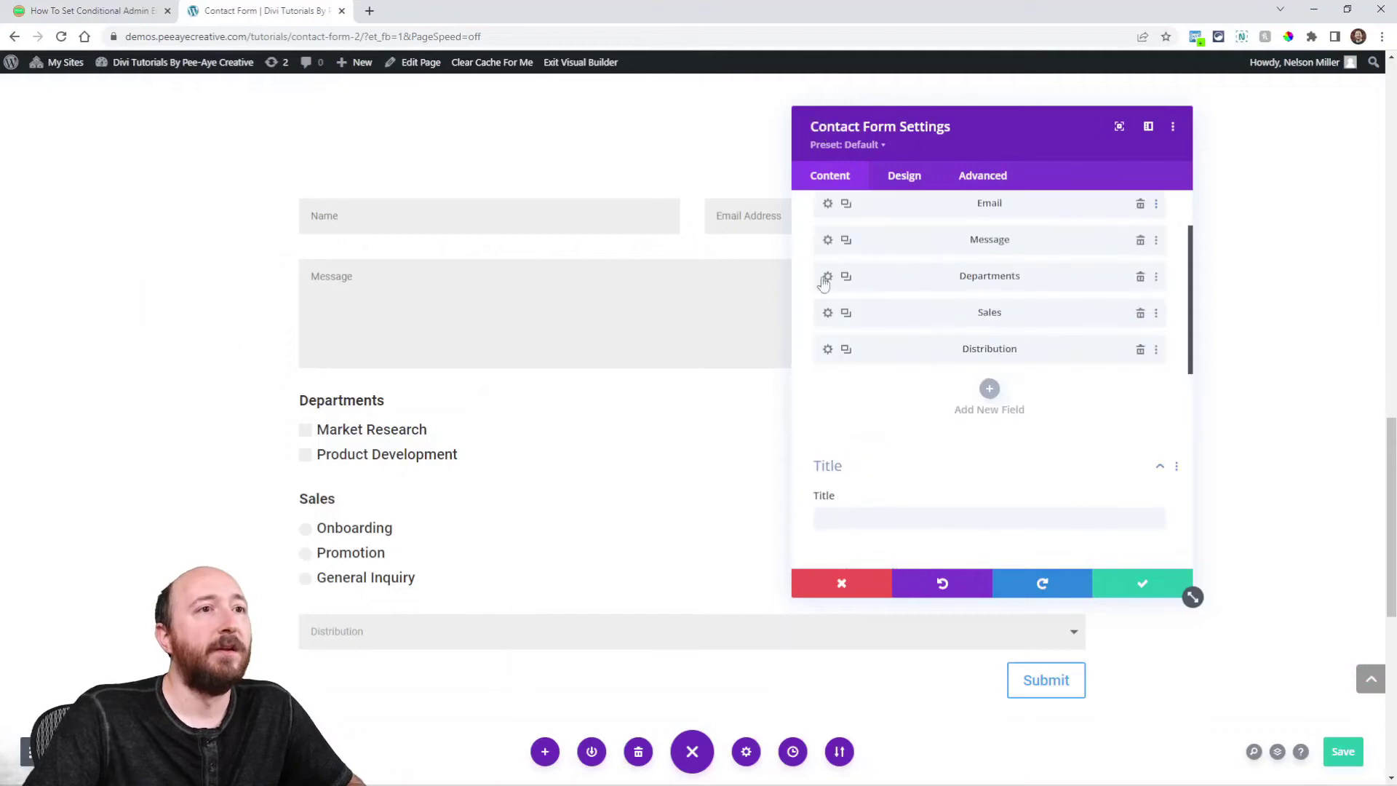
click(824, 313)
click(870, 487)
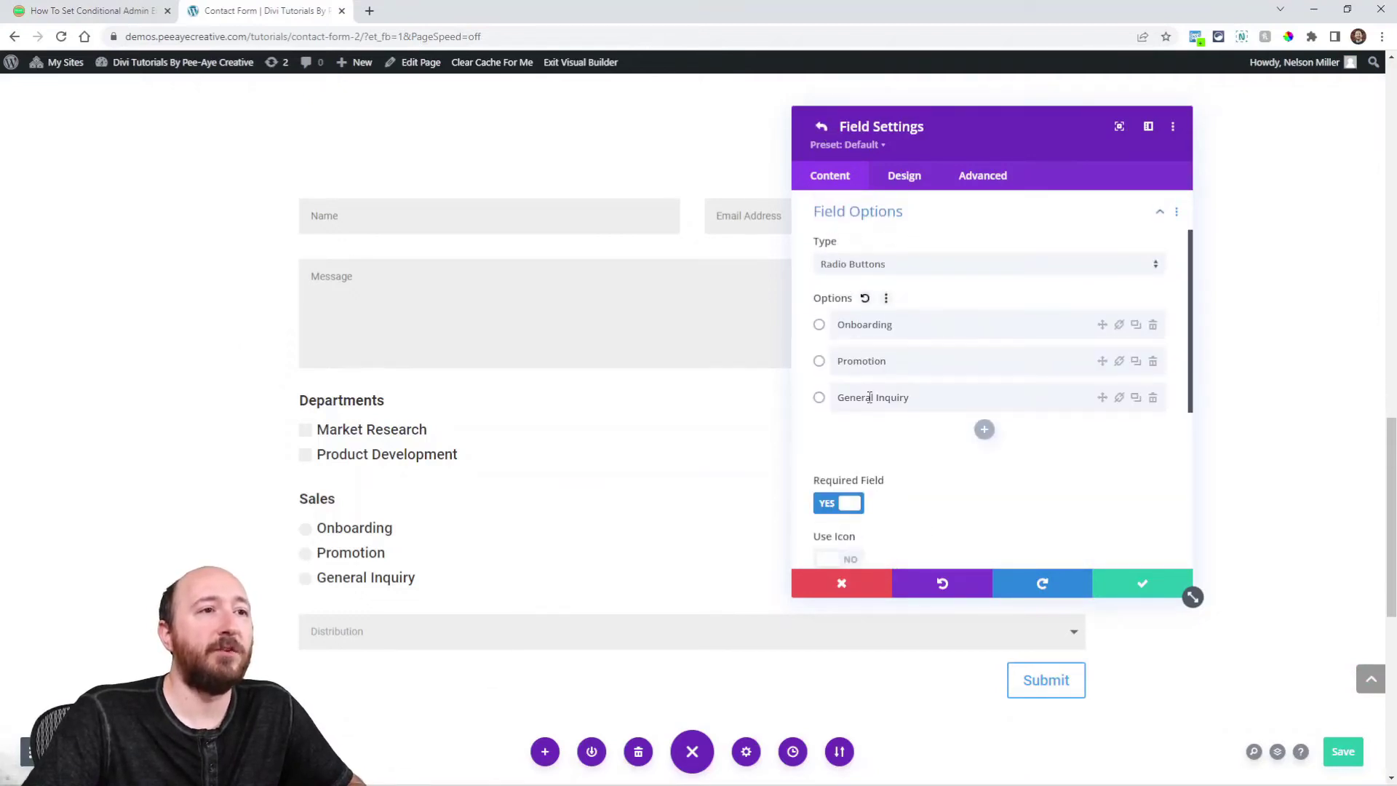
click(56, 9)
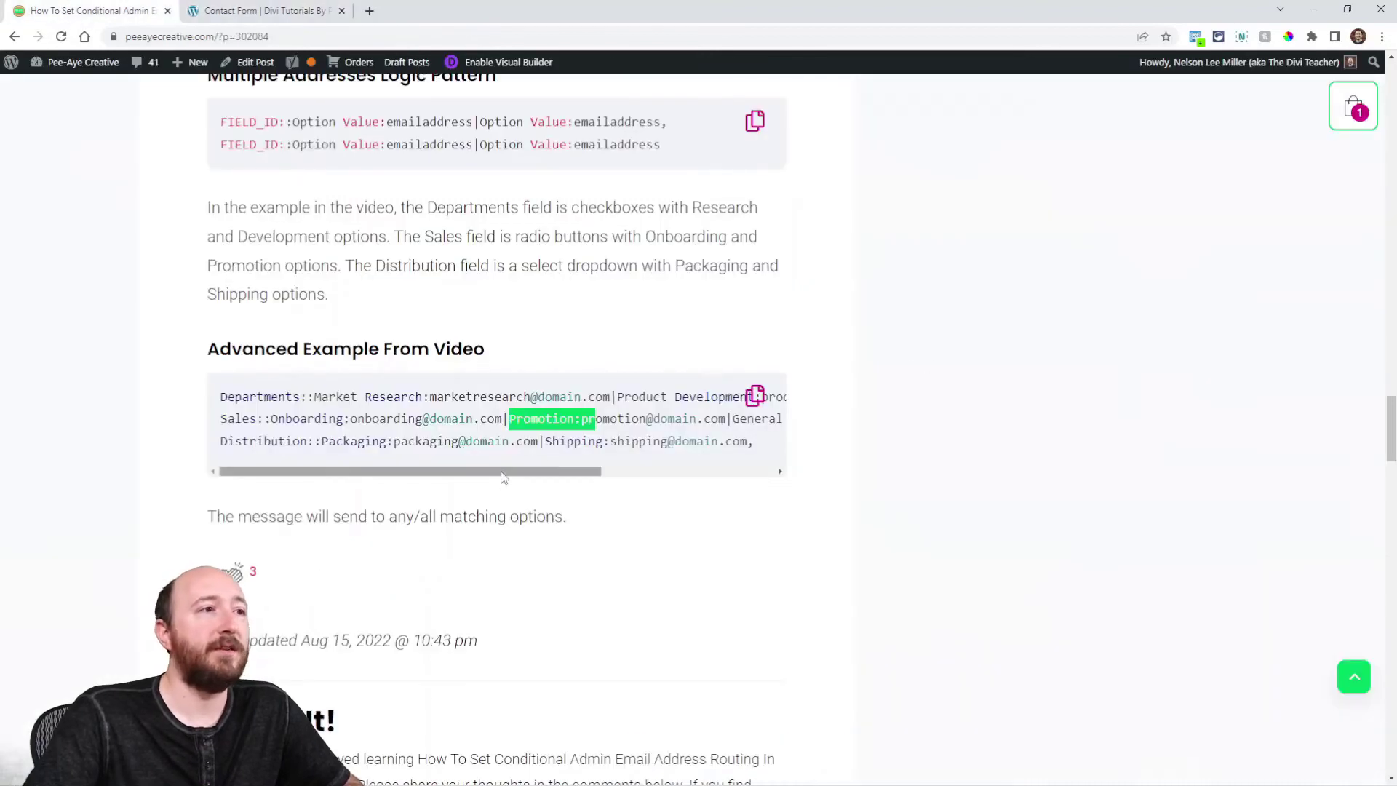
Highlight the Promotion address and the Distribution line's Packaging and Shipping options in the code
click(575, 413)
drag(580, 418, 508, 421)
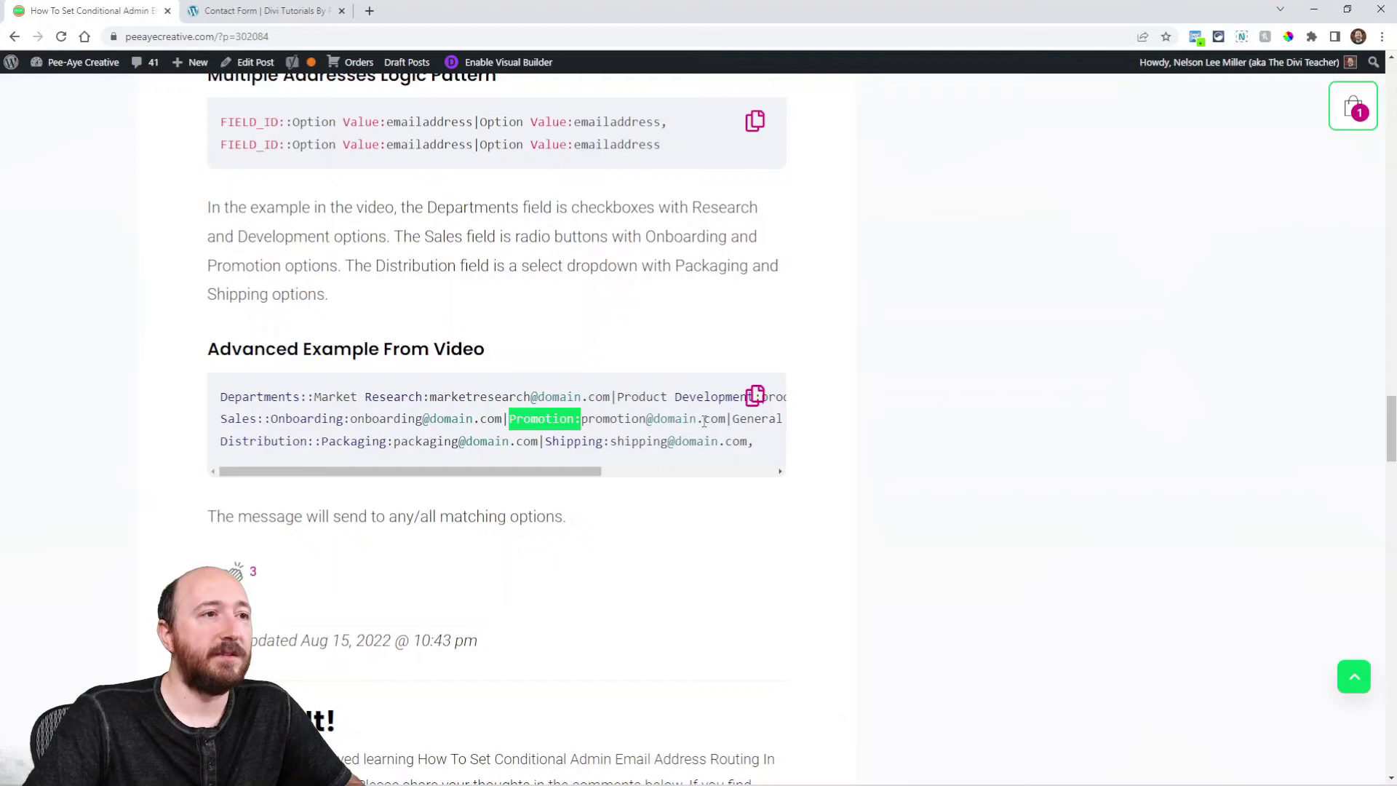
drag(726, 419, 582, 420)
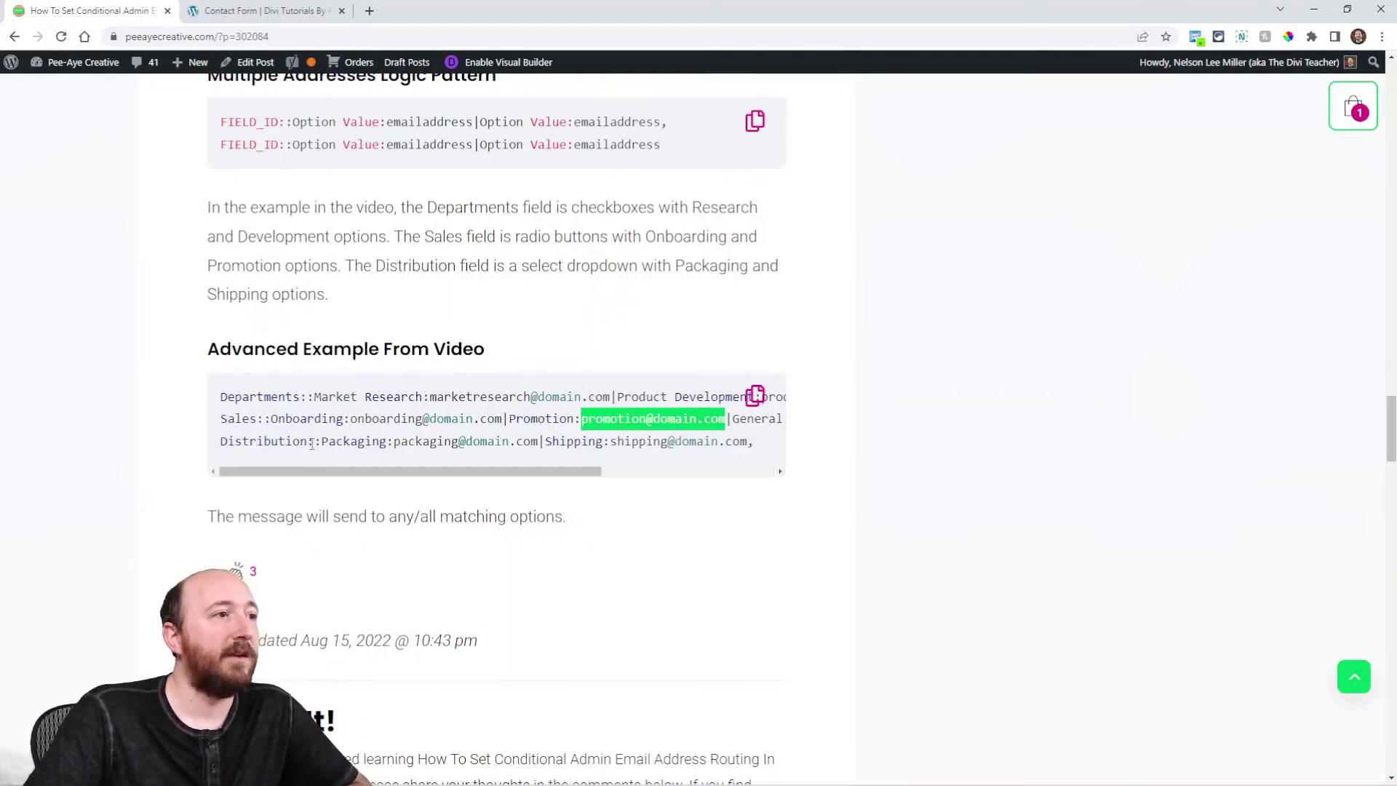
drag(308, 442, 220, 442)
drag(321, 442, 390, 442)
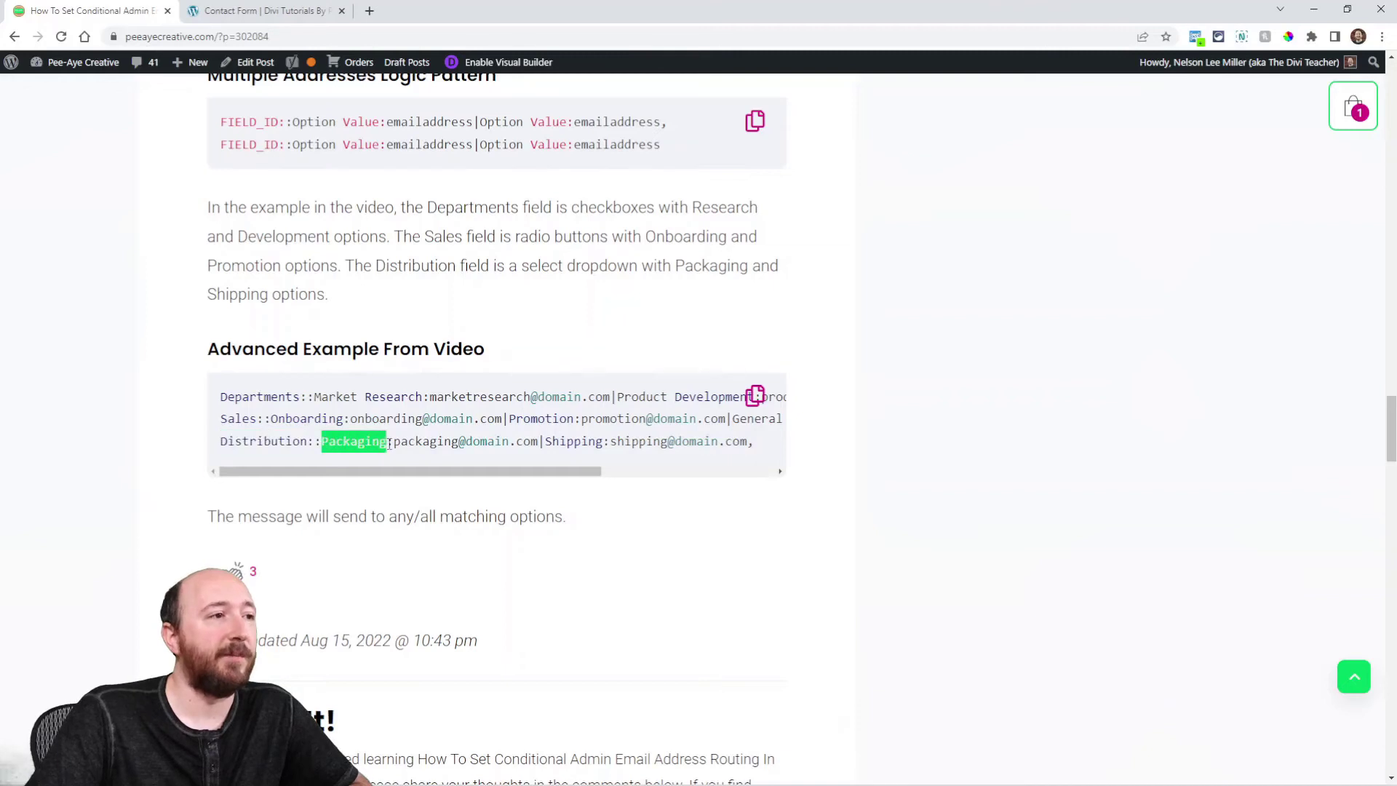
drag(545, 441, 595, 441)
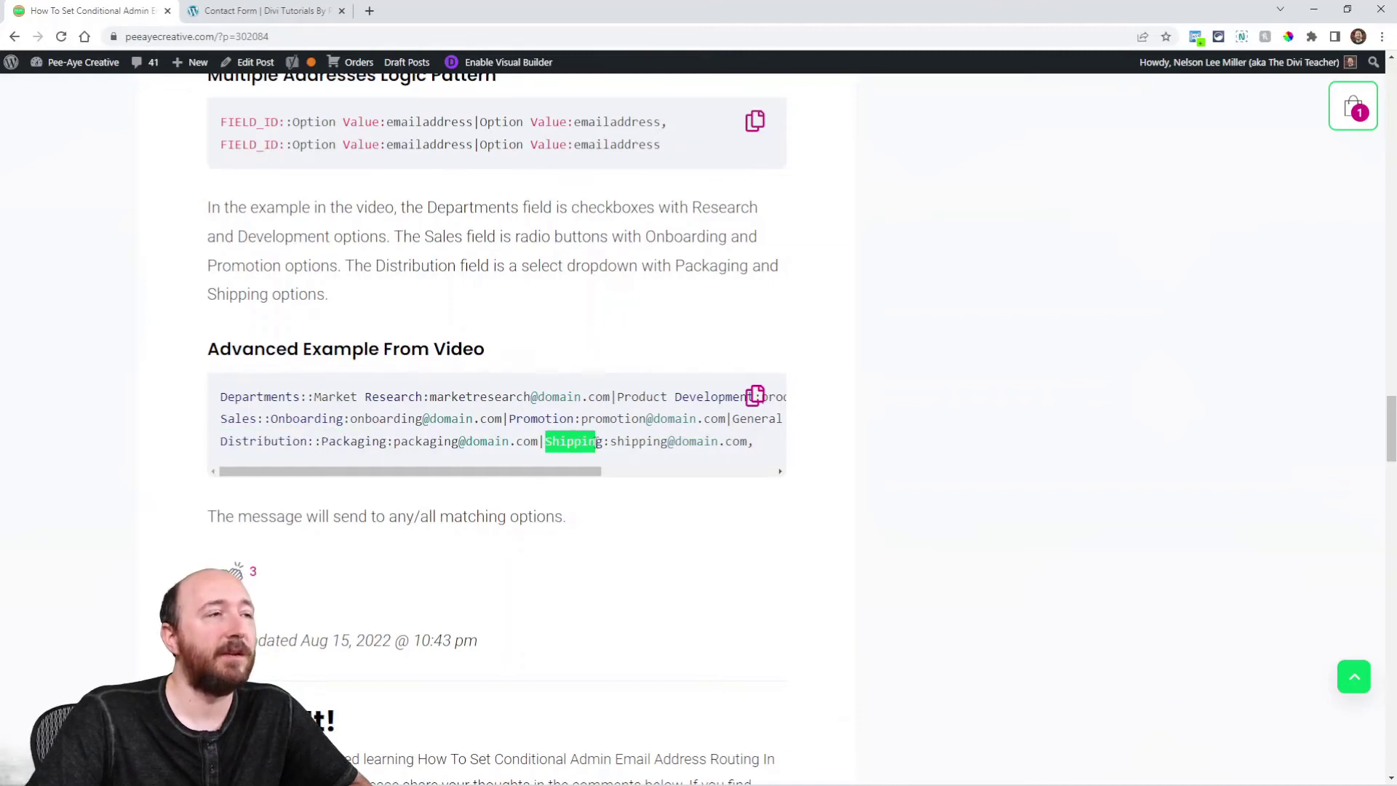
click(284, 10)
click(820, 129)
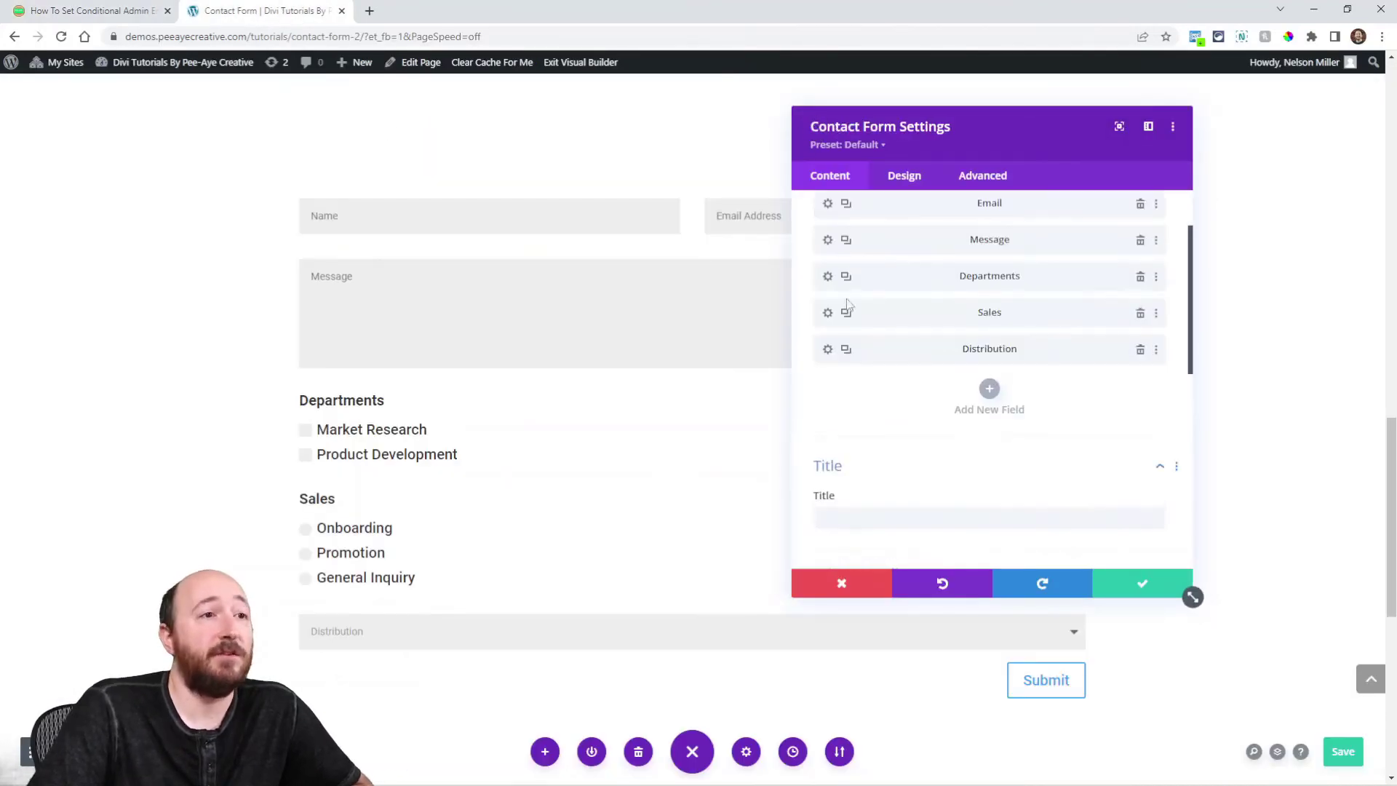
Review Distribution's options, then on the live form tick Market Research, choose Promotion and Shipping
click(825, 350)
click(882, 483)
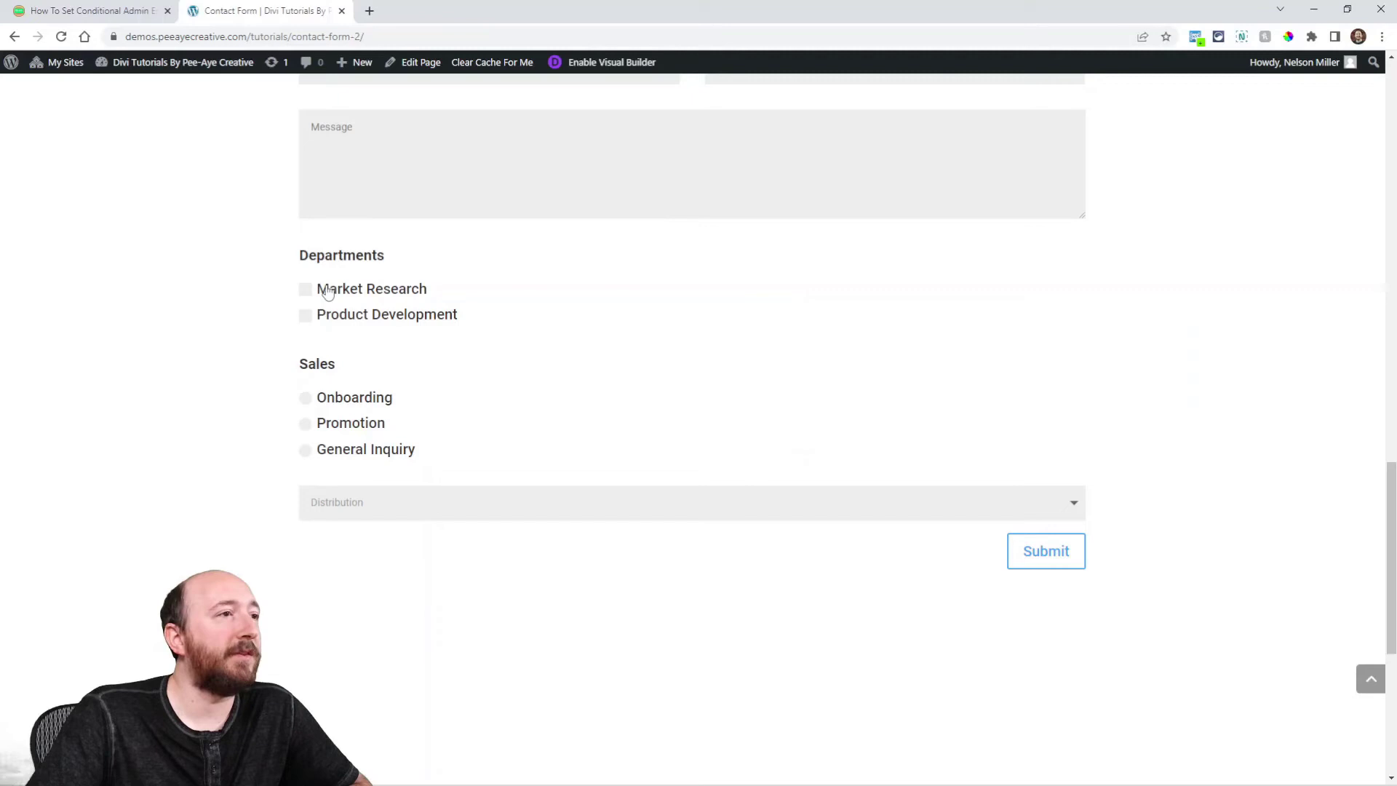
click(305, 294)
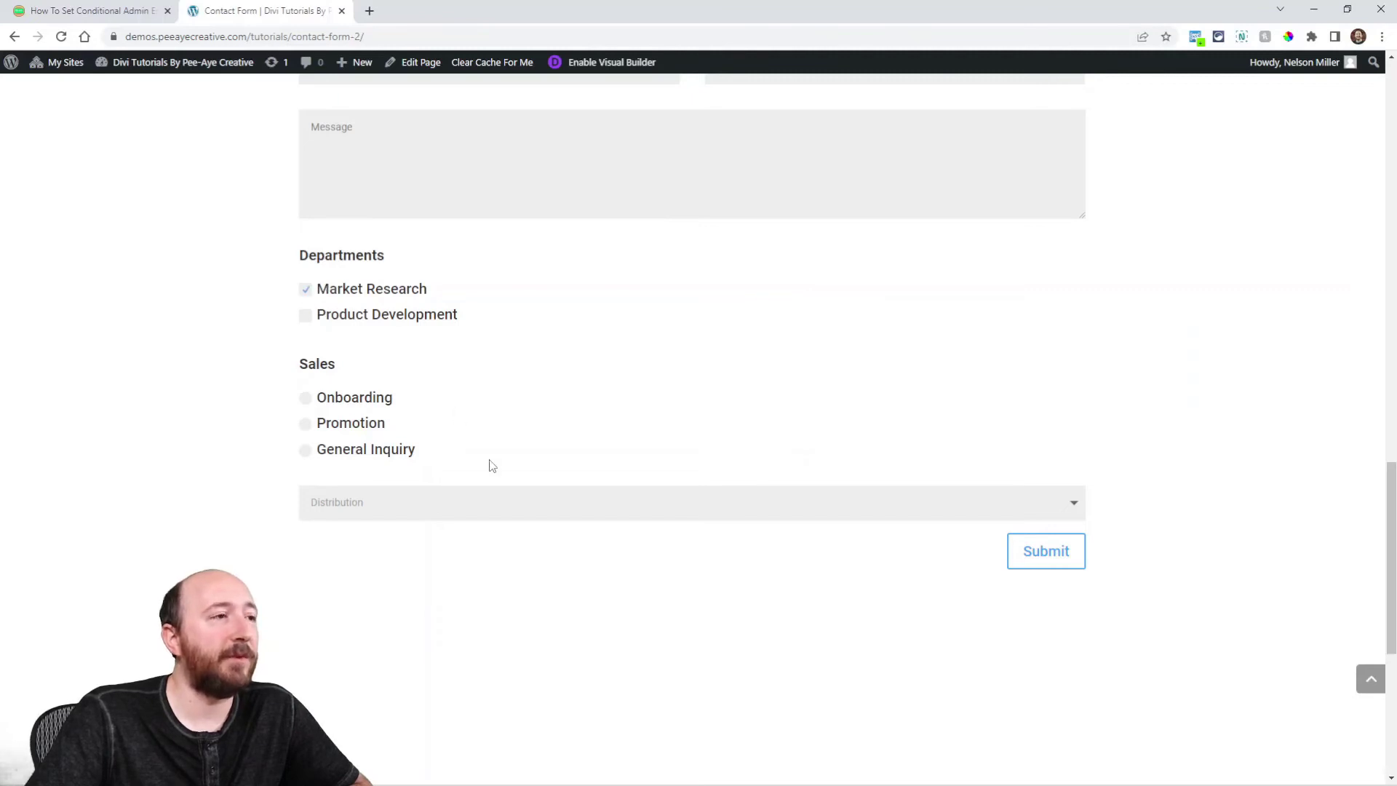
click(331, 431)
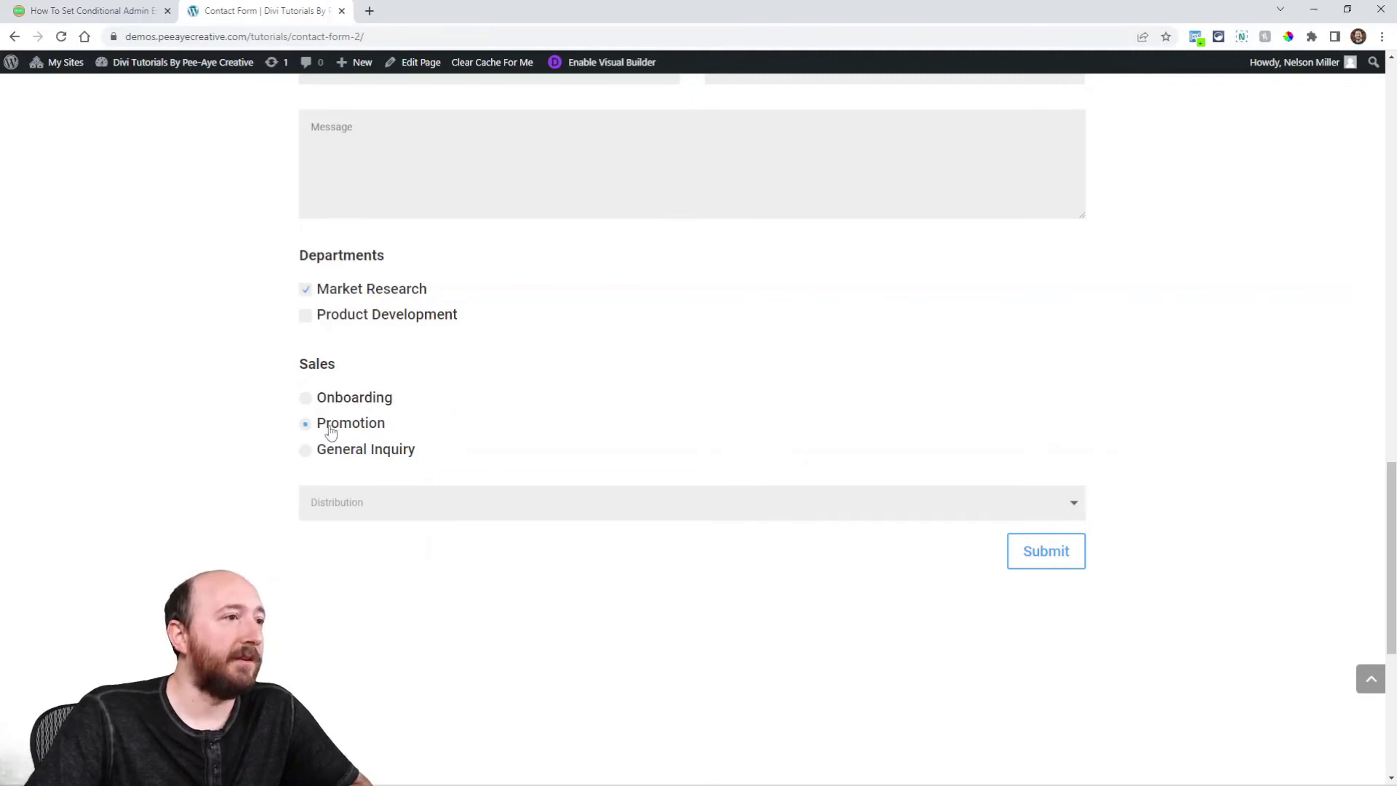
click(340, 508)
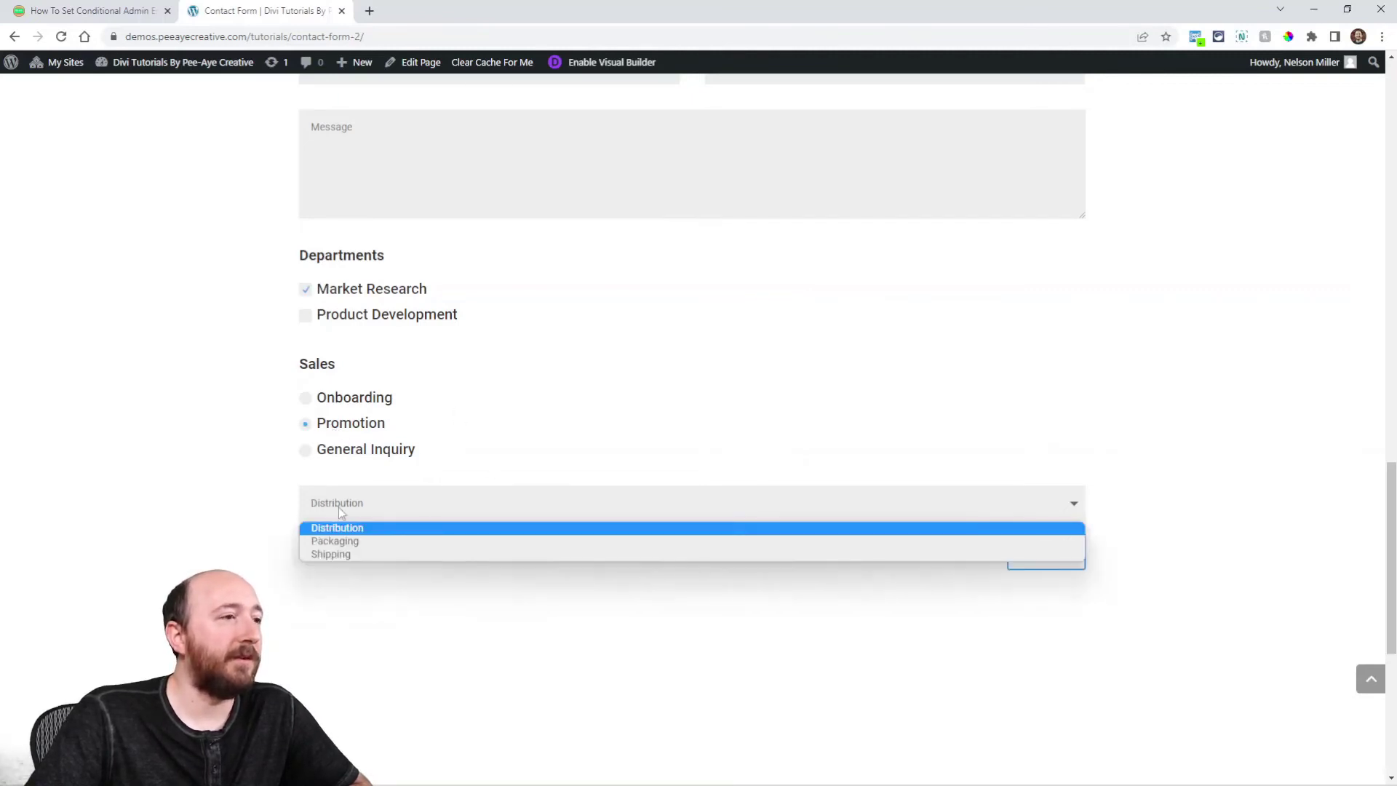
click(332, 555)
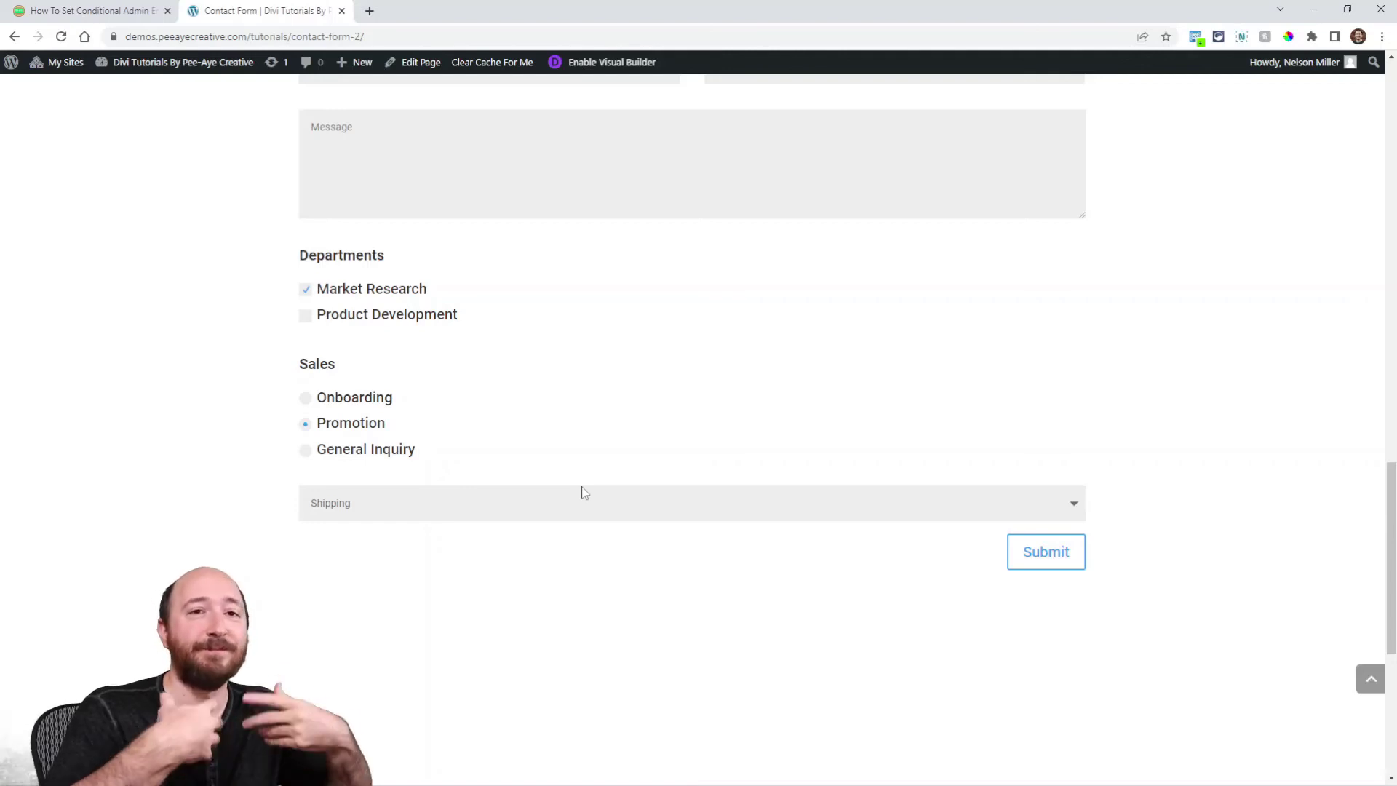
Return to the routing article and scroll up to step 1, Install The Divi Contact Form Helper Plugin
click(37, 10)
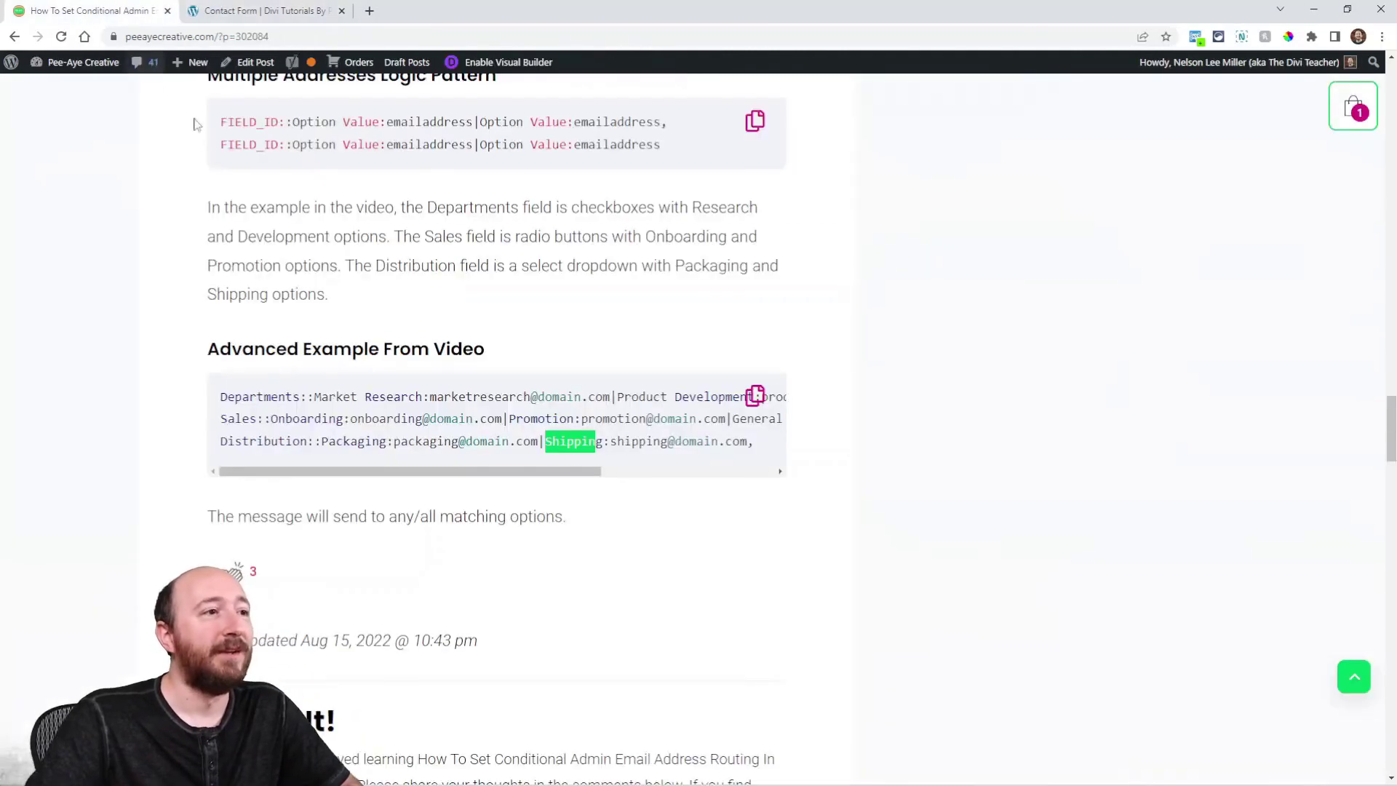
click(689, 442)
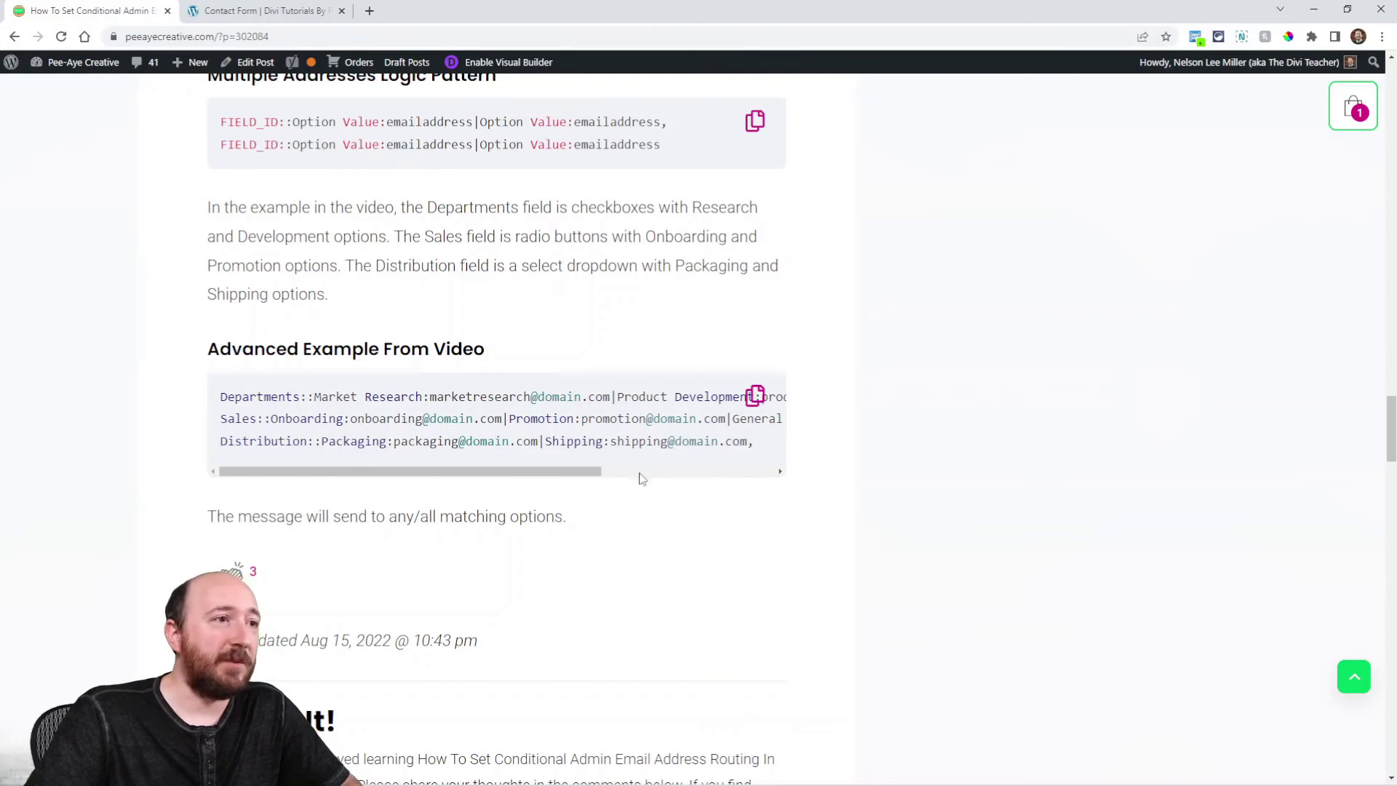
scroll(676, 531, up, 7)
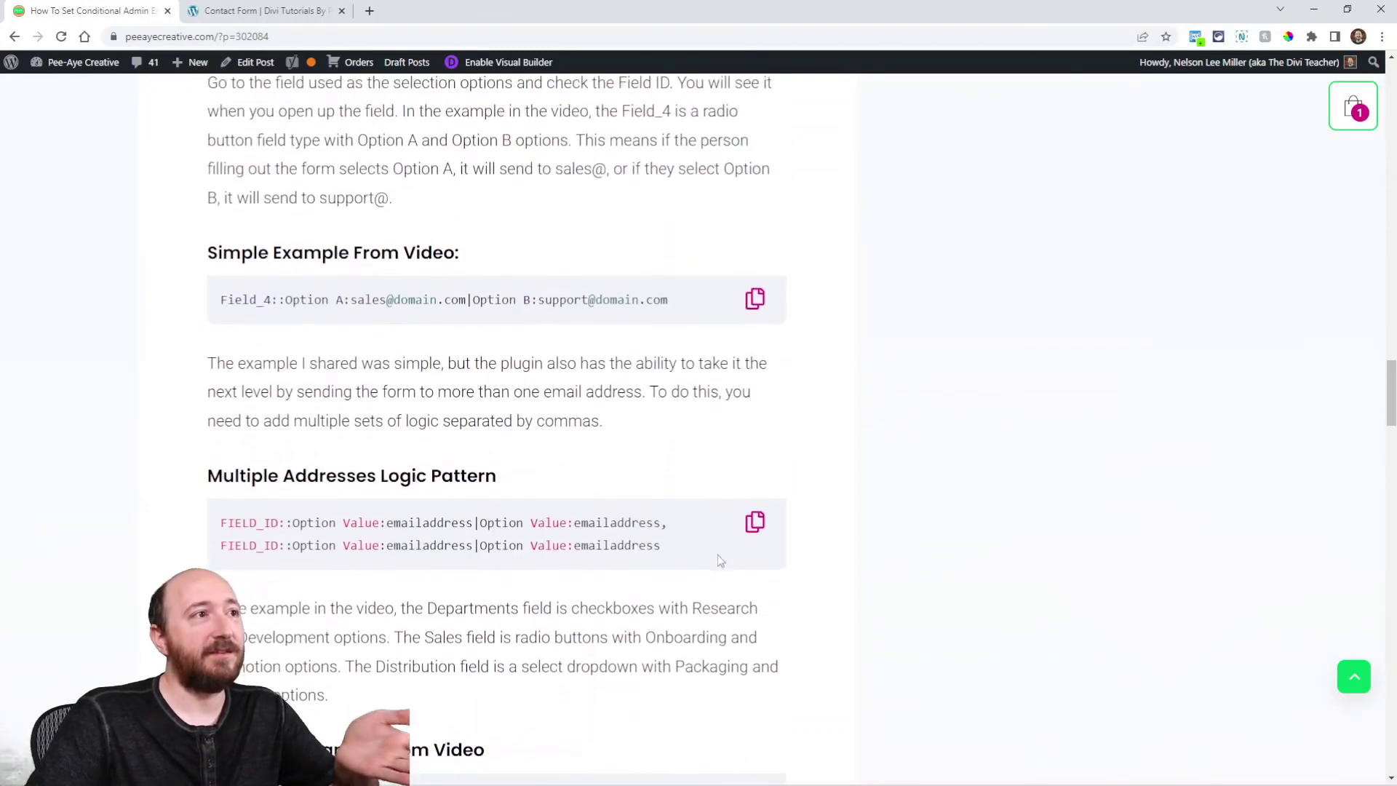
scroll(679, 555, up, 8)
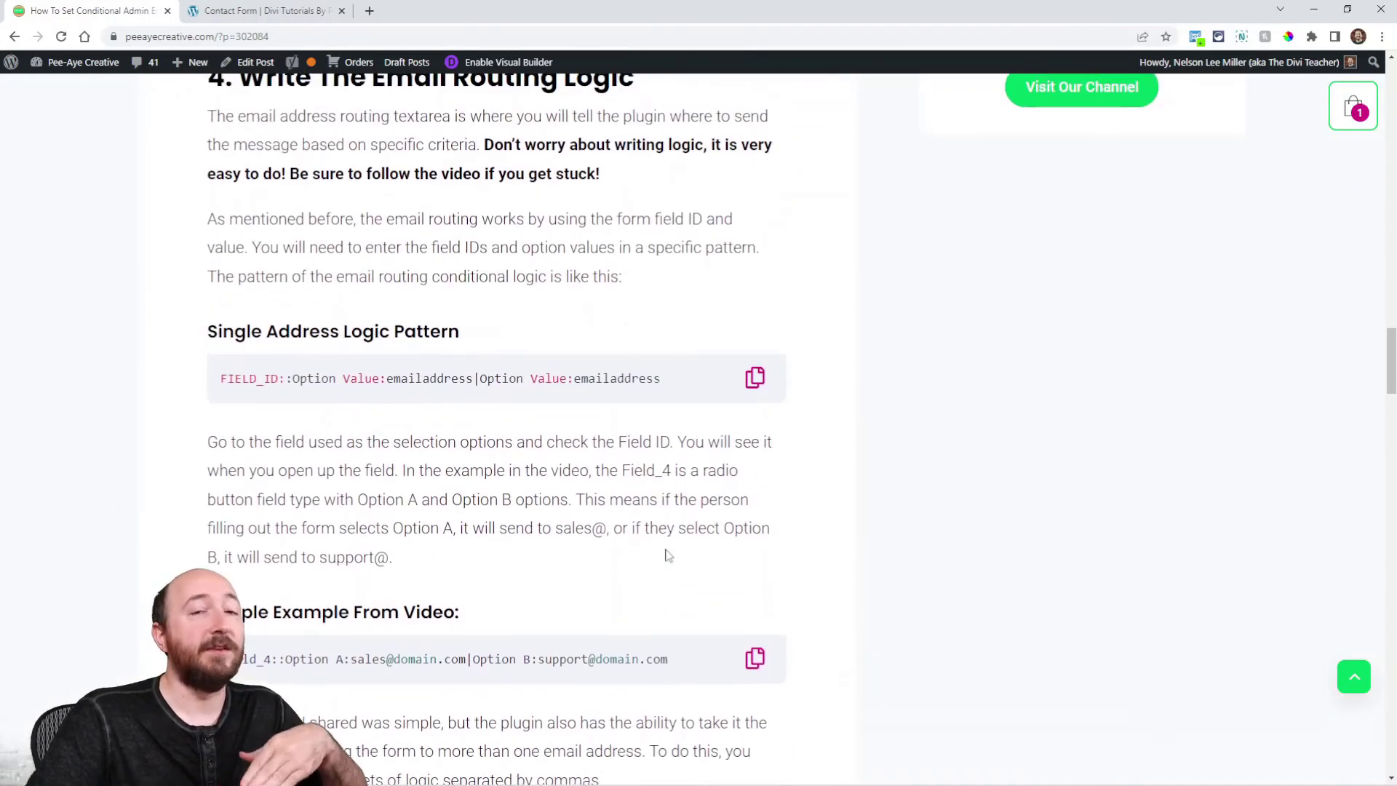
scroll(666, 554, up, 17)
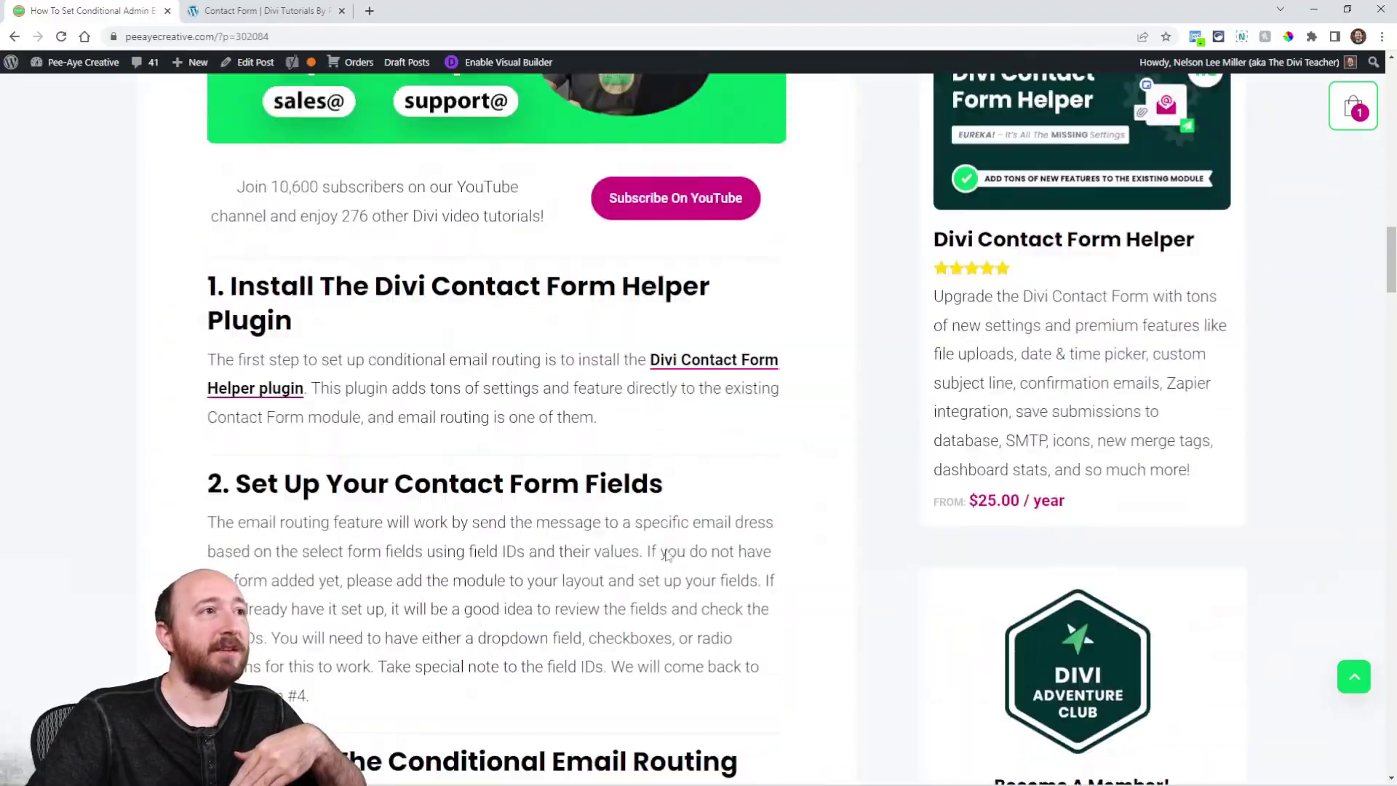